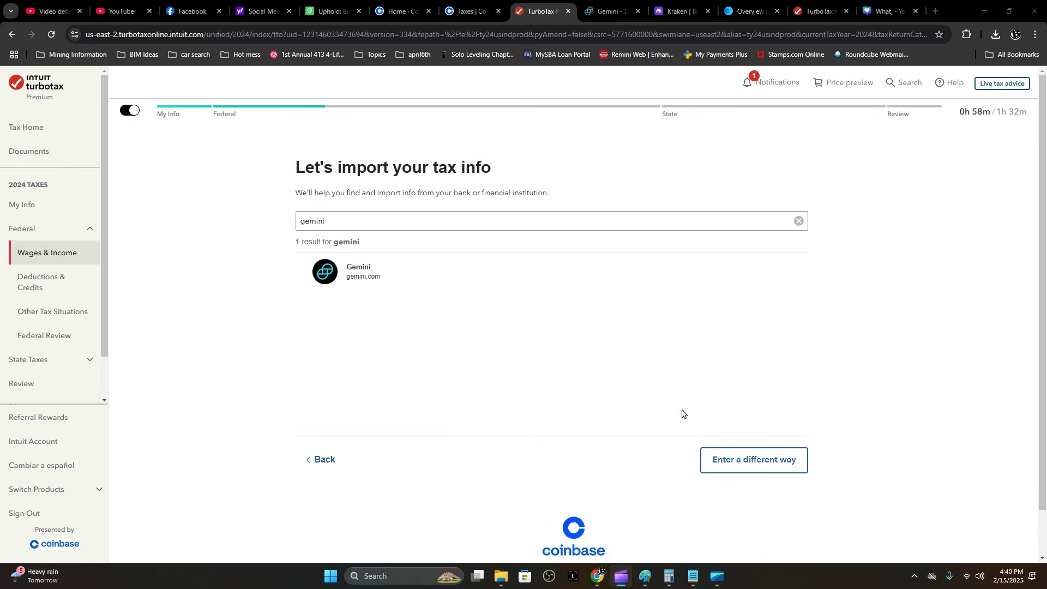
Pick Gemini as the import source to bring up its API key and secret form.
{"action": "left_click", "coordinate": [364, 276]}
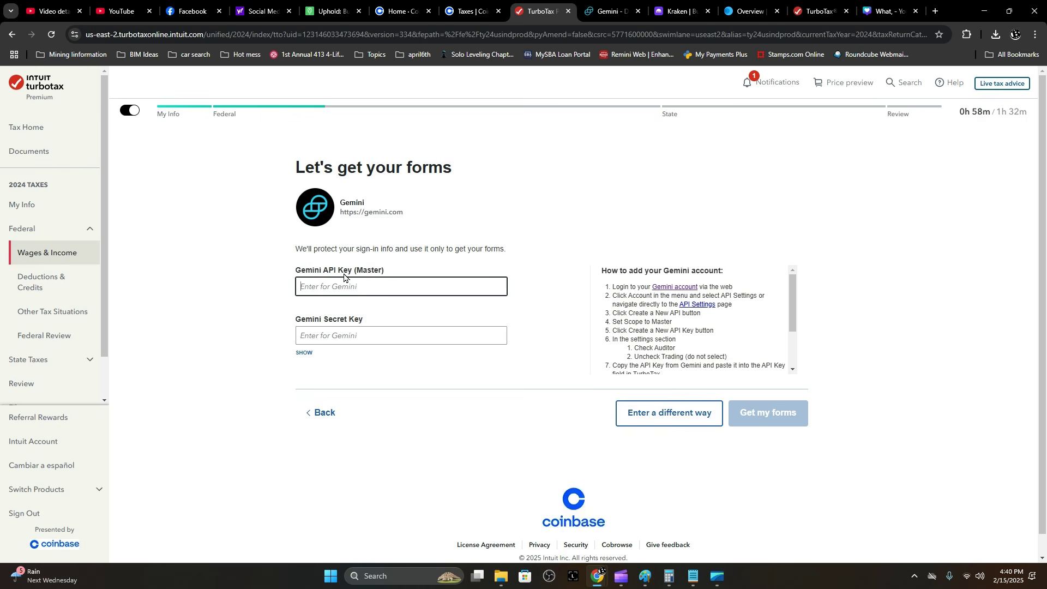
{"action": "key", "text": "ctrl"}
{"action": "key", "text": "ctrl"}
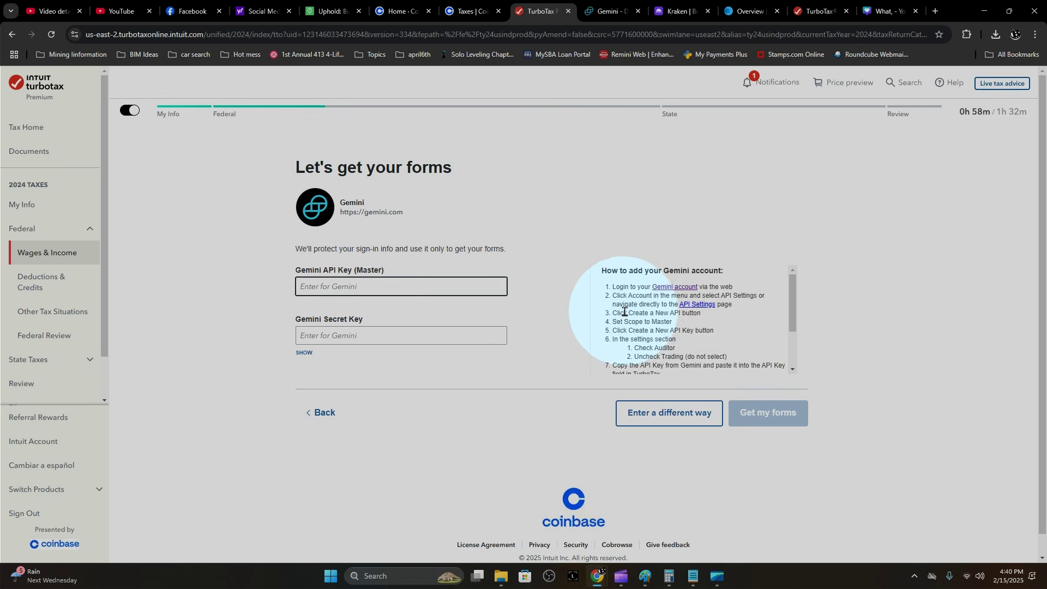
{"action": "left_click", "coordinate": [675, 313]}
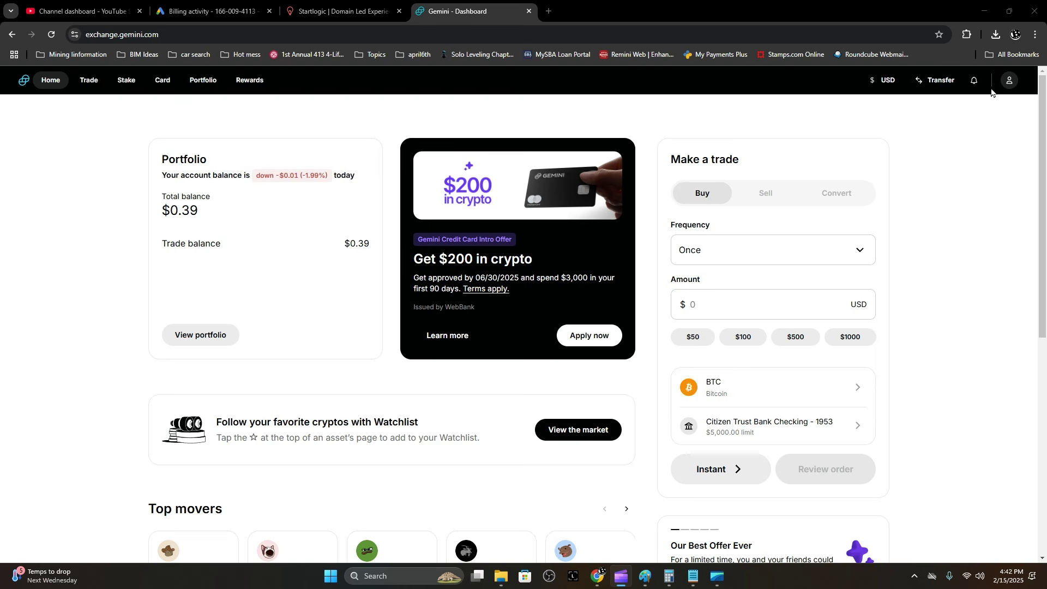
Go to Gemini's API settings through the profile menu and Settings.
{"action": "left_click", "coordinate": [1009, 80]}
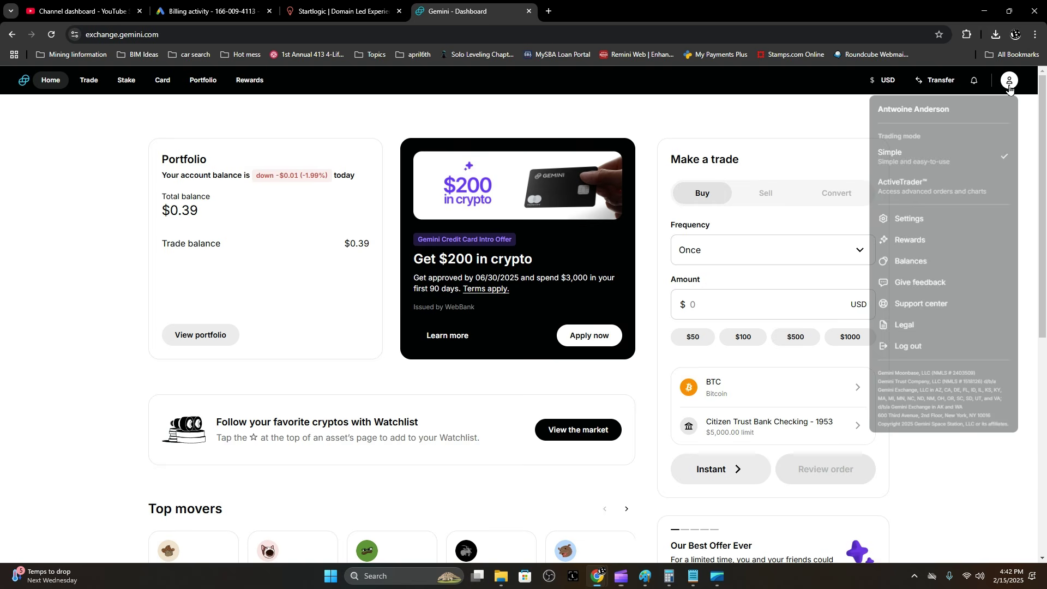
{"action": "left_click", "coordinate": [918, 225]}
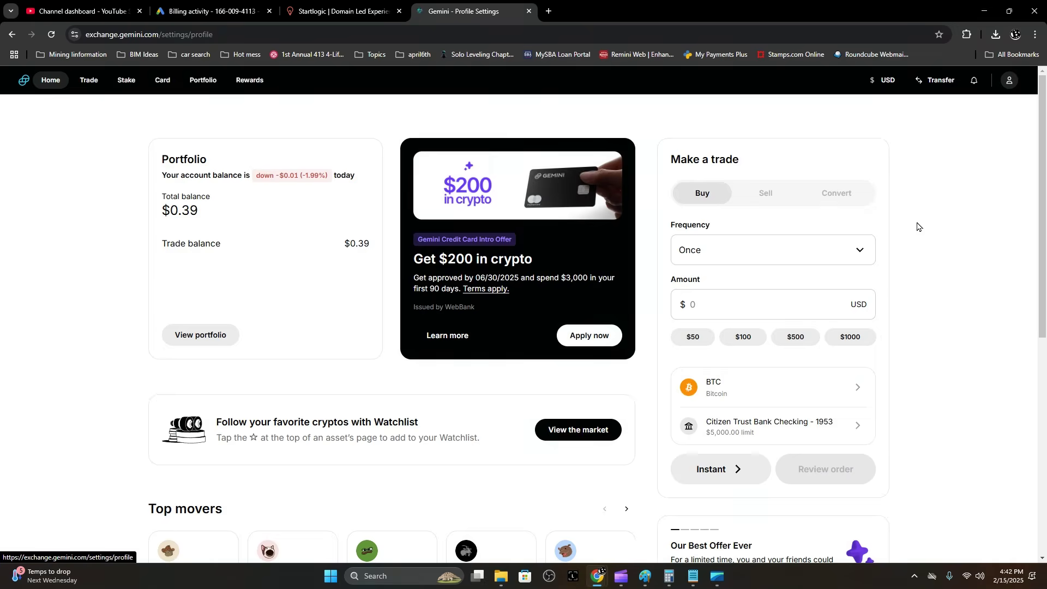
{"action": "left_click", "coordinate": [72, 298]}
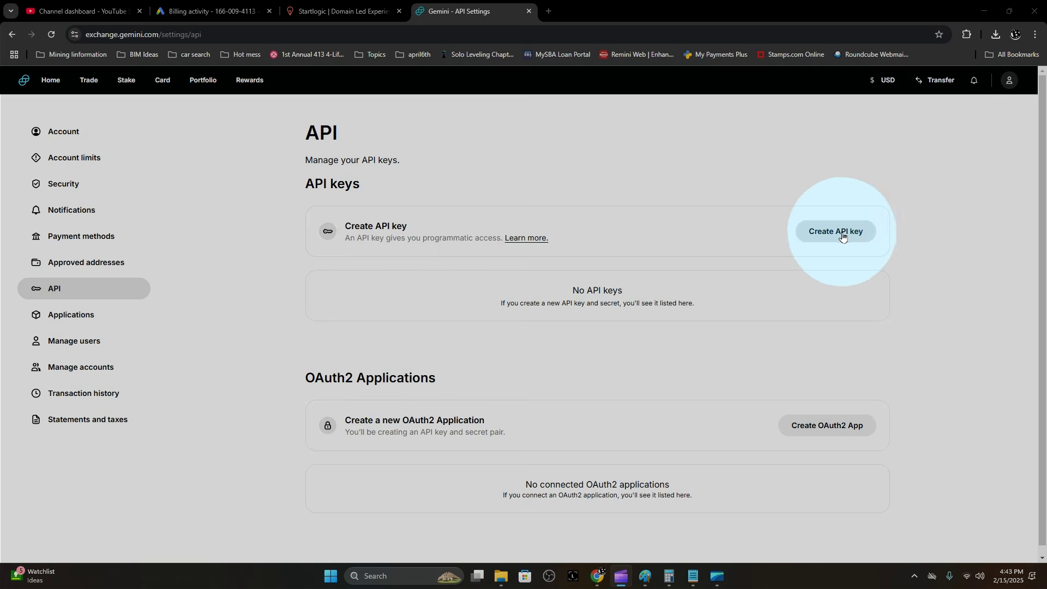
Start a new Gemini API key, entering the SMS verification code and choosing Master scope.
{"action": "left_click", "coordinate": [842, 232]}
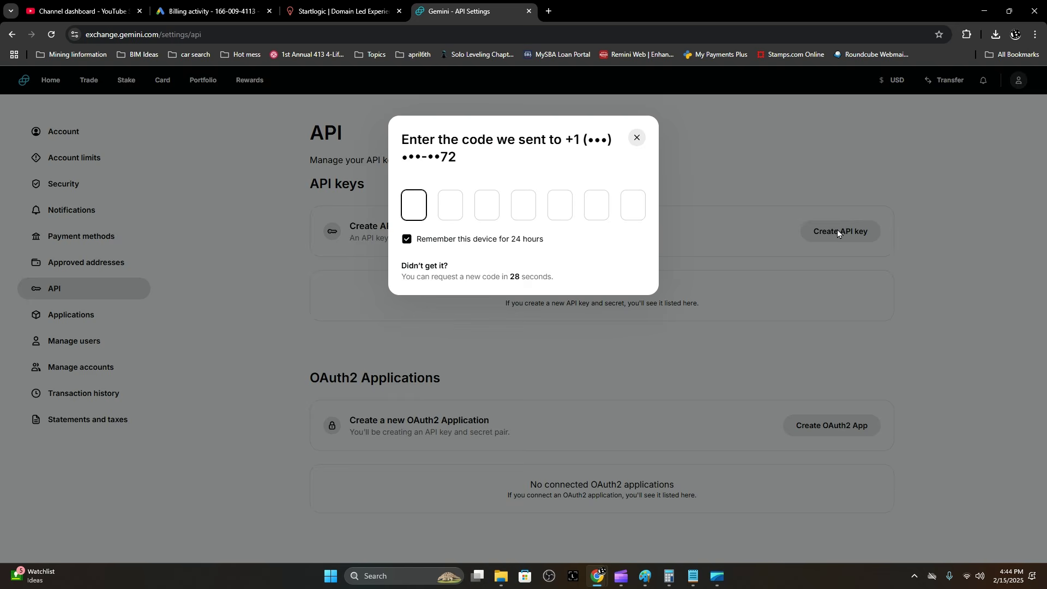
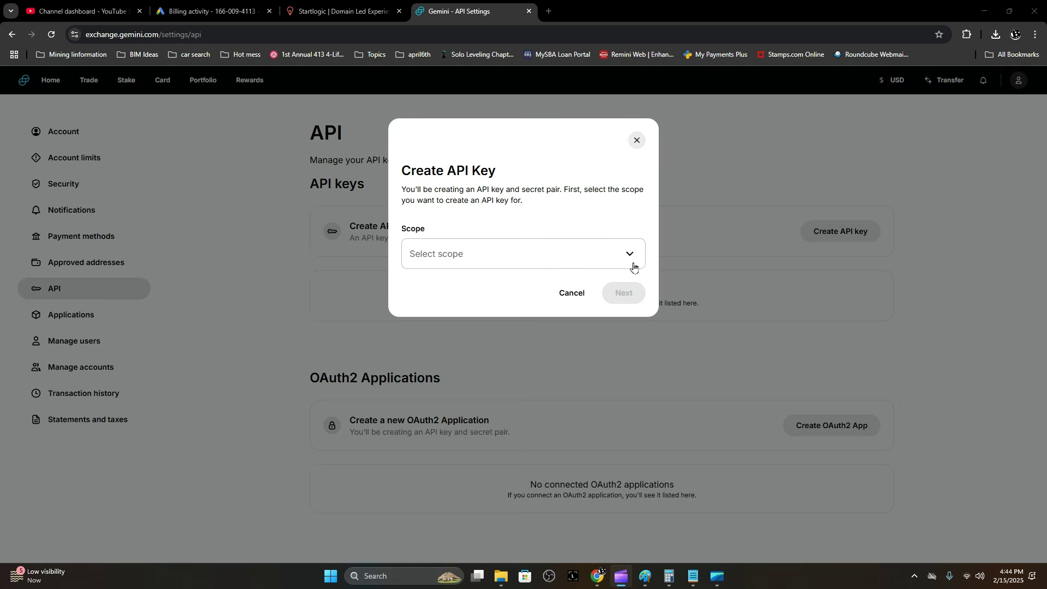
{"action": "left_click", "coordinate": [629, 254]}
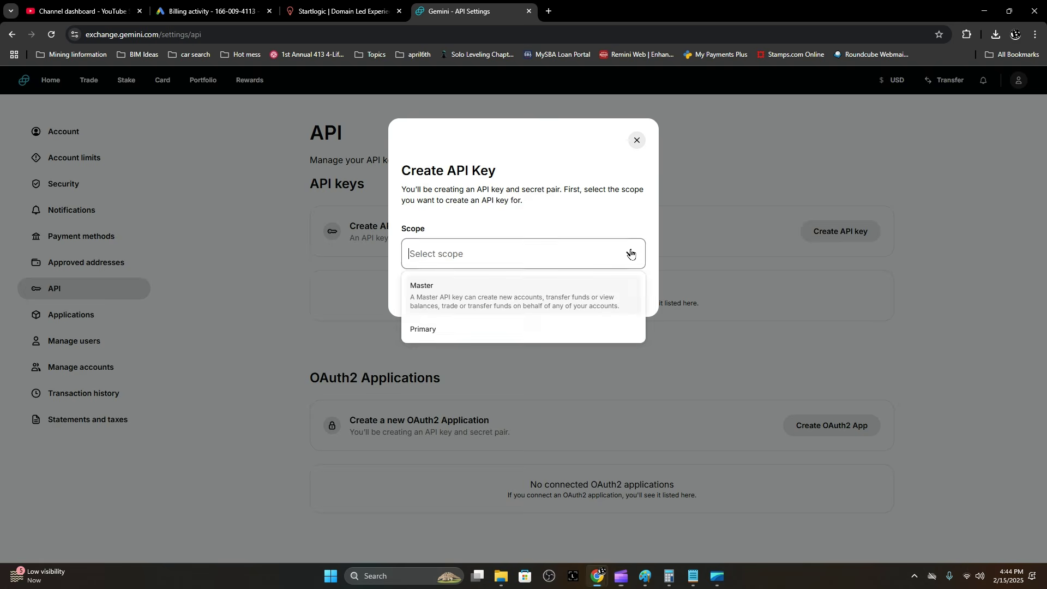
{"action": "left_click", "coordinate": [507, 303]}
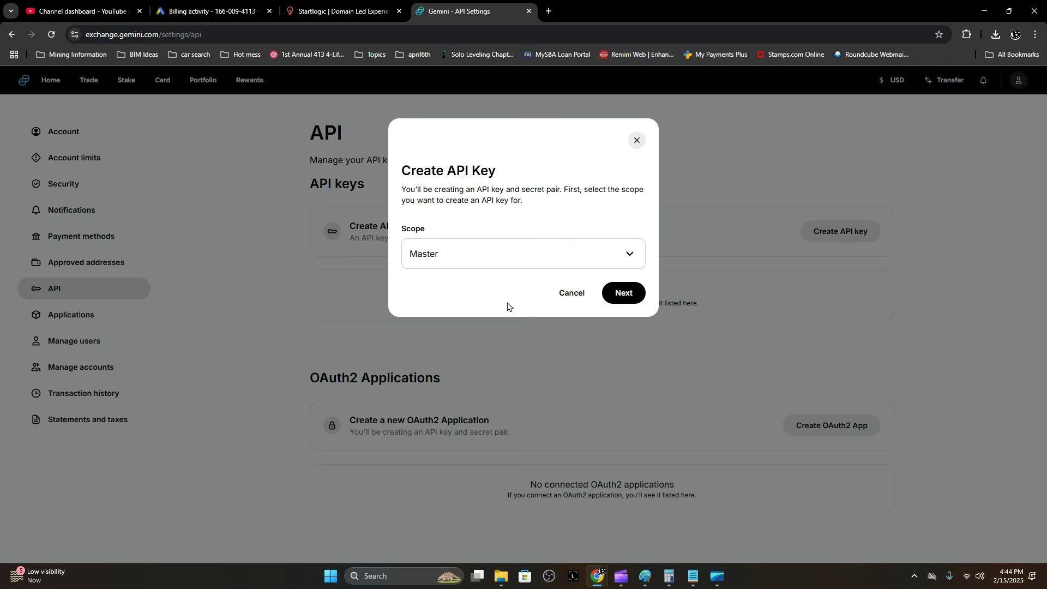
{"action": "left_click", "coordinate": [625, 296]}
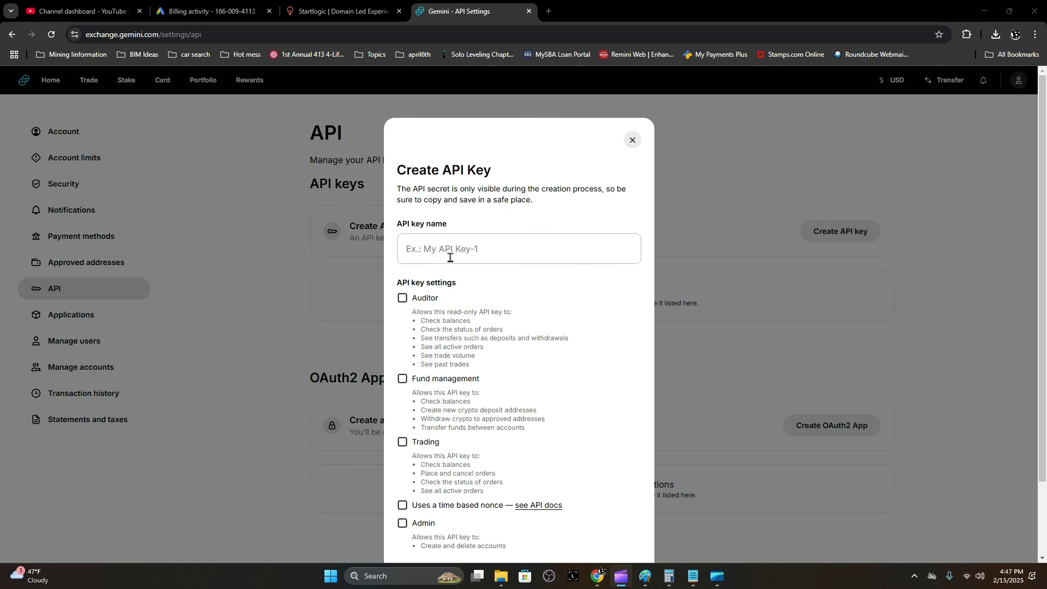
Create a Gemini API key named 'My Gemini 2024' with only Auditor permission.
{"action": "left_click", "coordinate": [453, 257]}
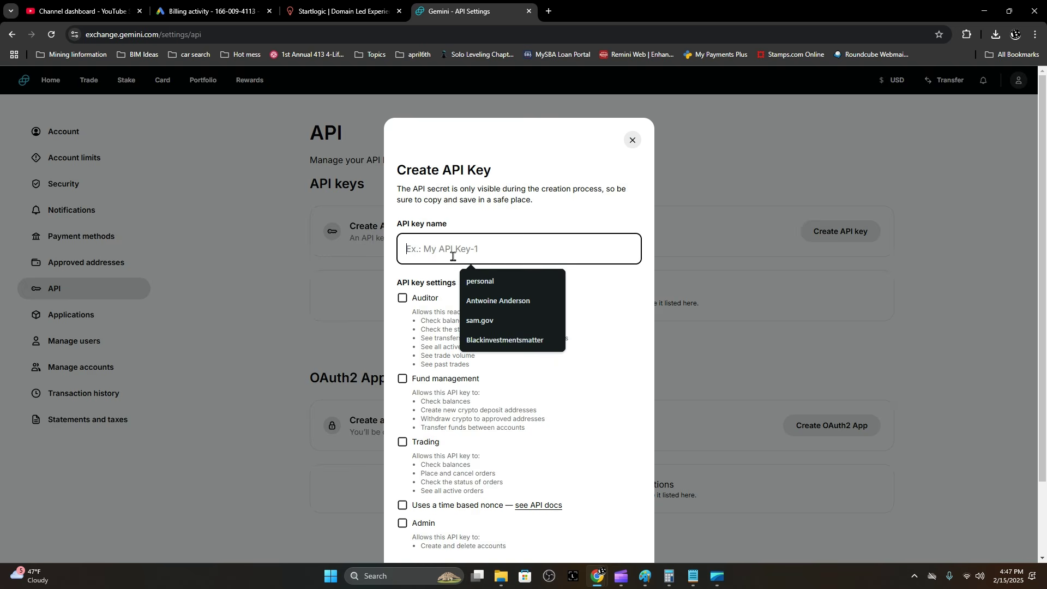
{"action": "type", "text": "My Gemini 2024"}
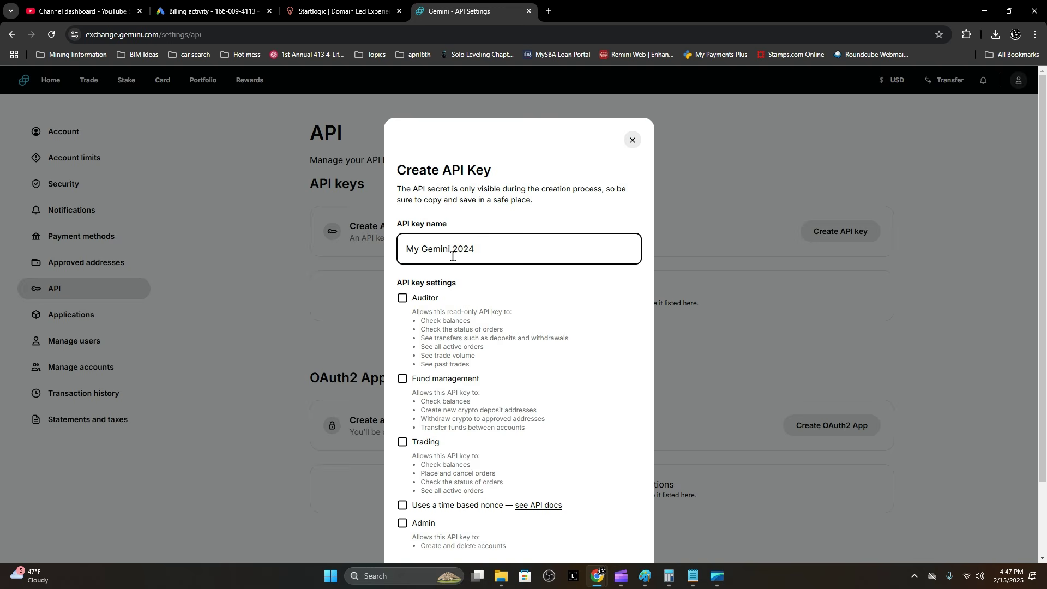
{"action": "left_click", "coordinate": [402, 299]}
{"action": "scroll", "coordinate": [432, 369], "scroll_direction": "down", "scroll_amount": 2}
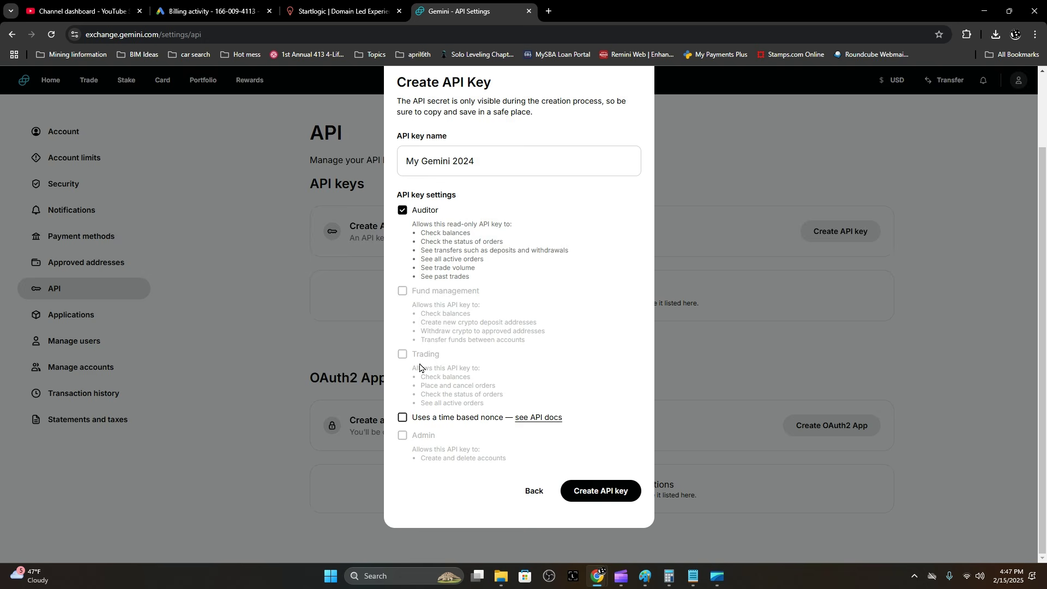
{"action": "key", "text": "Tab"}
{"action": "left_click", "coordinate": [597, 494]}
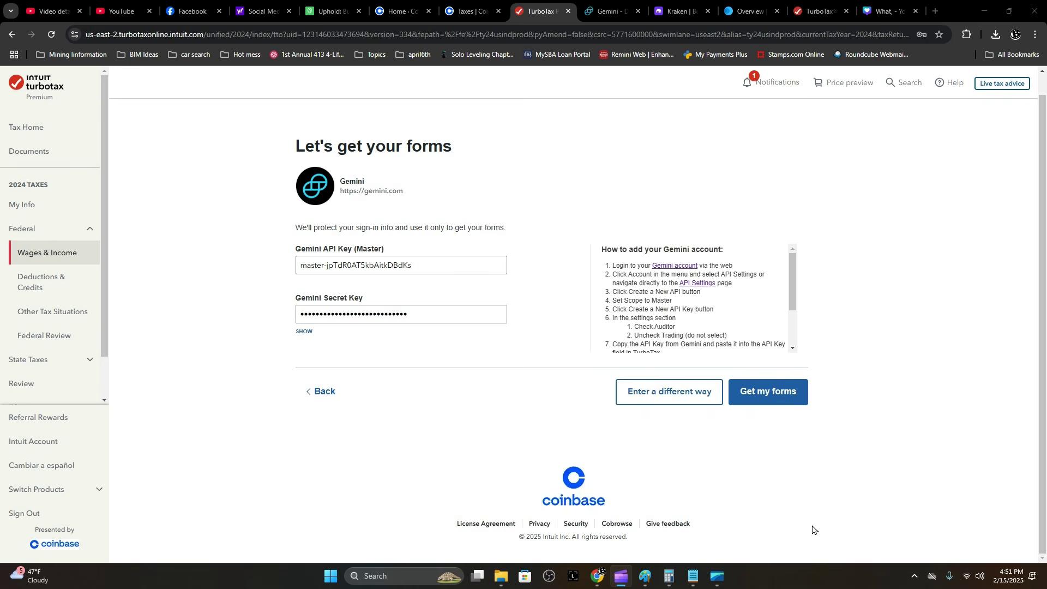
Submit the entered Gemini API key and secret to request the tax forms.
{"action": "left_click", "coordinate": [778, 401]}
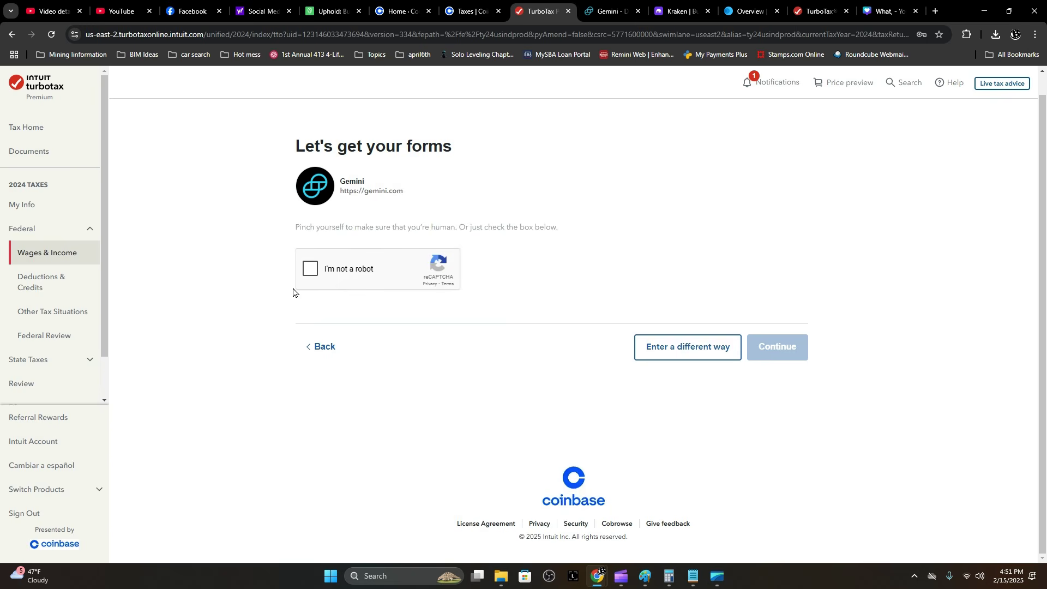
Pass the 'I'm not a robot' check and finish importing Gemini - Crypto.
{"action": "left_click", "coordinate": [305, 270]}
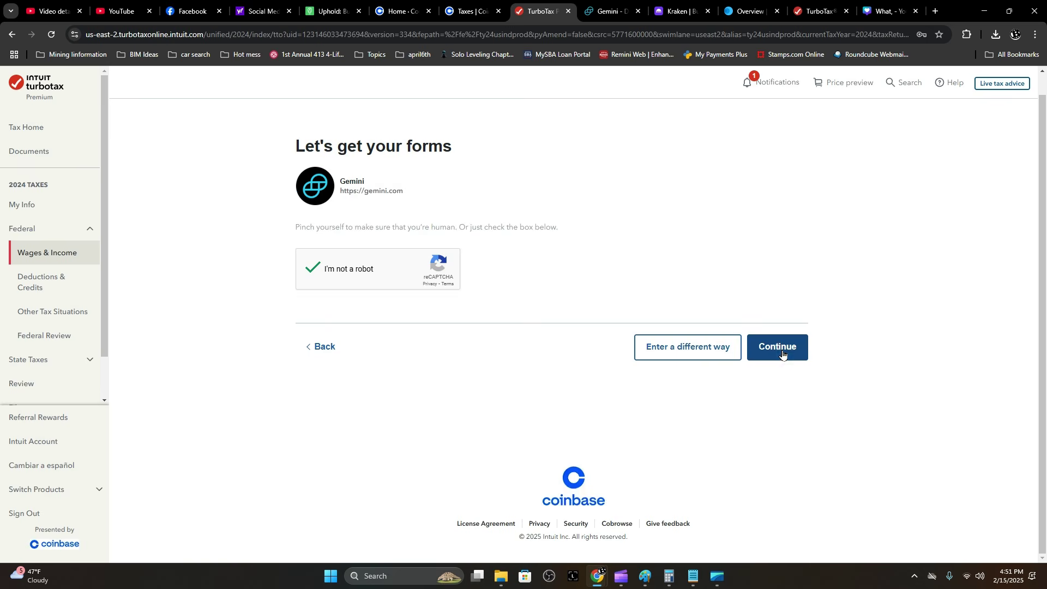
{"action": "left_click", "coordinate": [782, 355]}
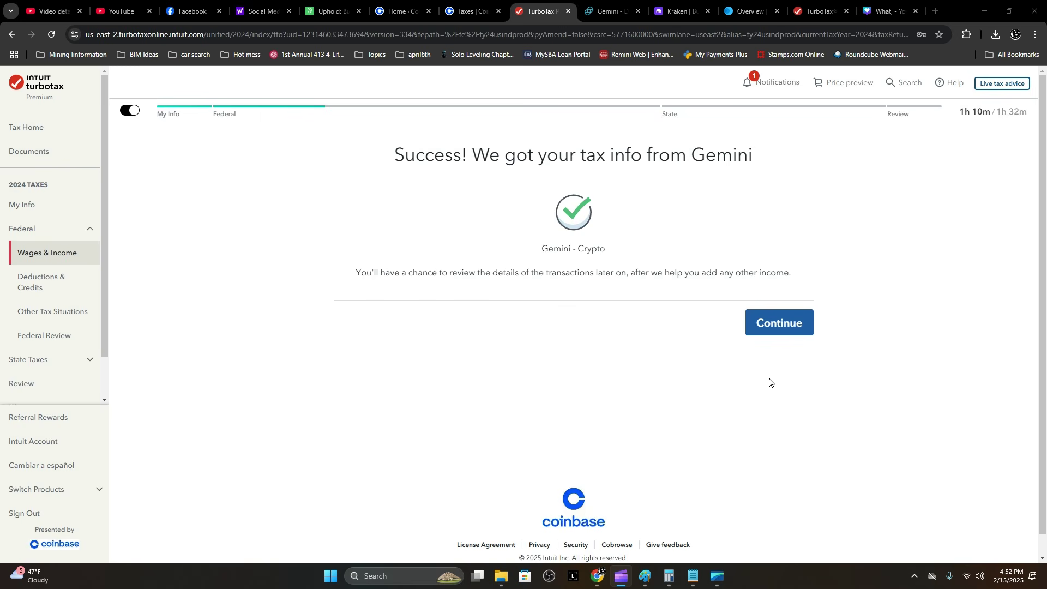
Past the Gemini success page, answer 'Yes, I've added all of my accounts'.
{"action": "left_click", "coordinate": [785, 323]}
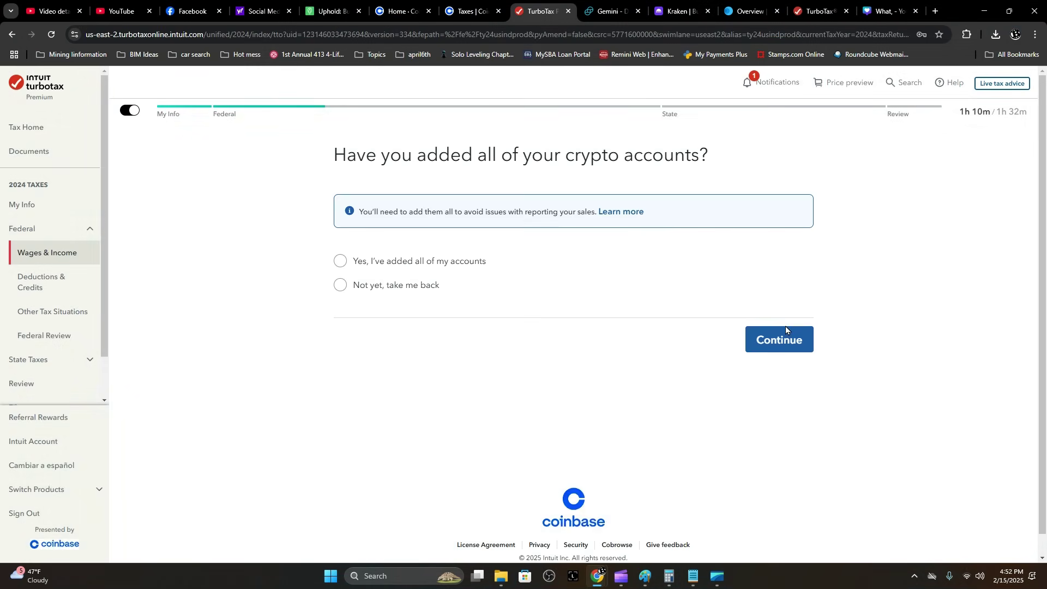
{"action": "left_click", "coordinate": [347, 267]}
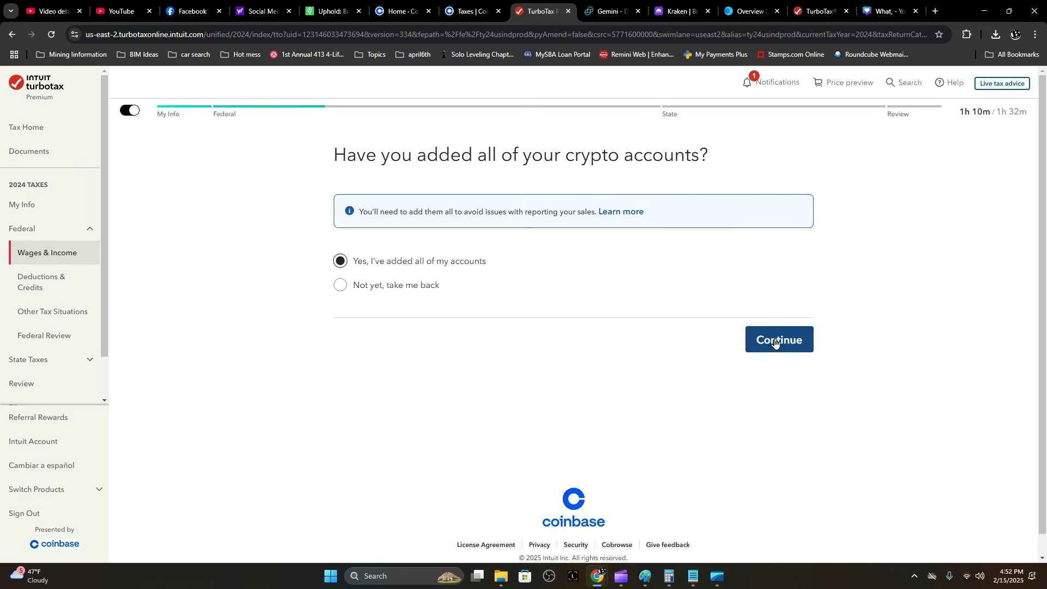
{"action": "left_click", "coordinate": [774, 341]}
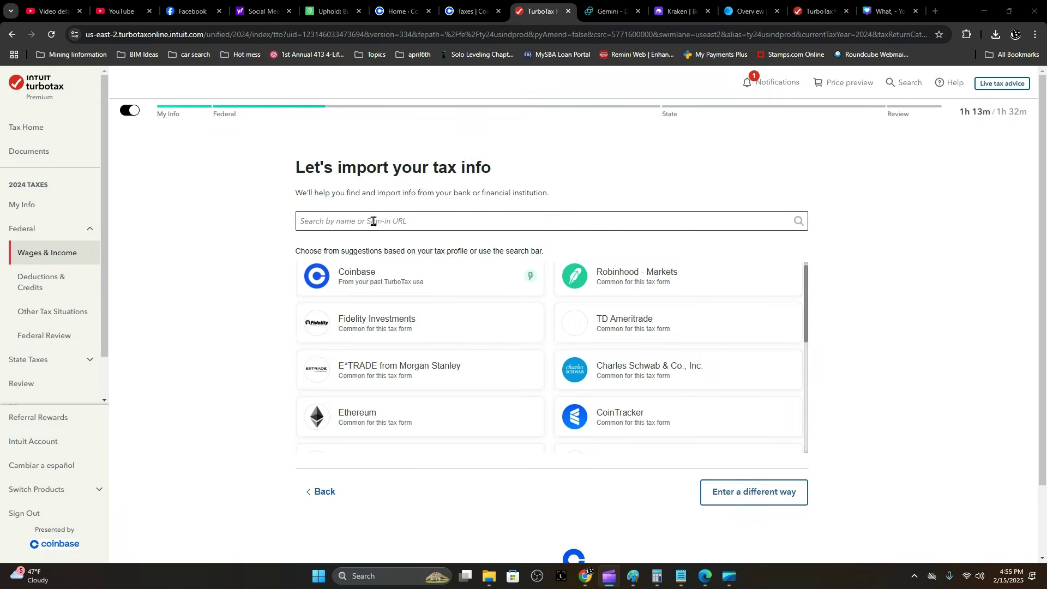
Search for Uphold, then choose 'Enter a different way' since only Crypto CSV Upload appears.
{"action": "left_click", "coordinate": [366, 220]}
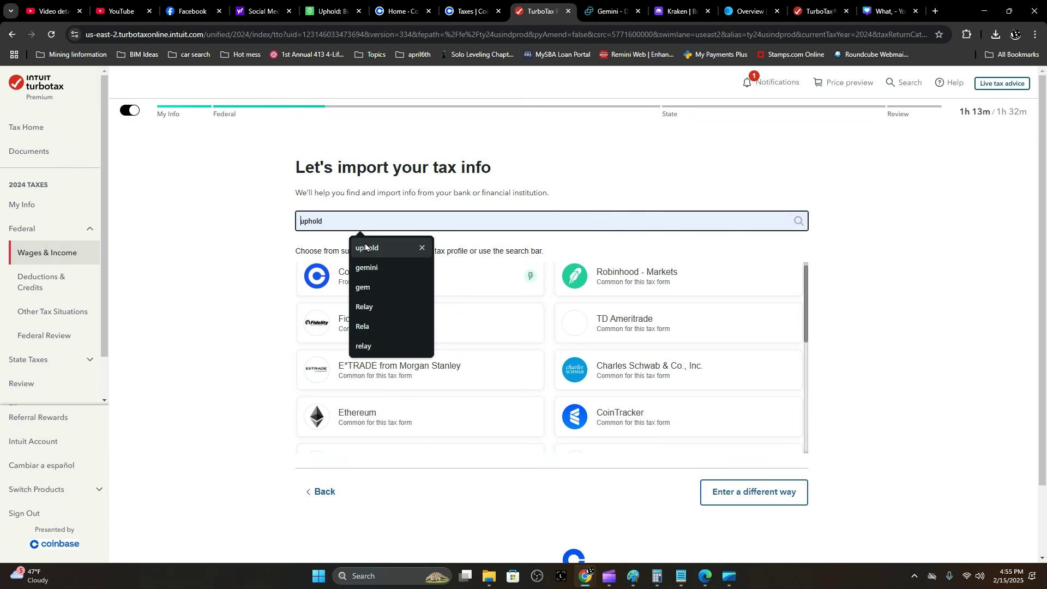
{"action": "left_click", "coordinate": [364, 247]}
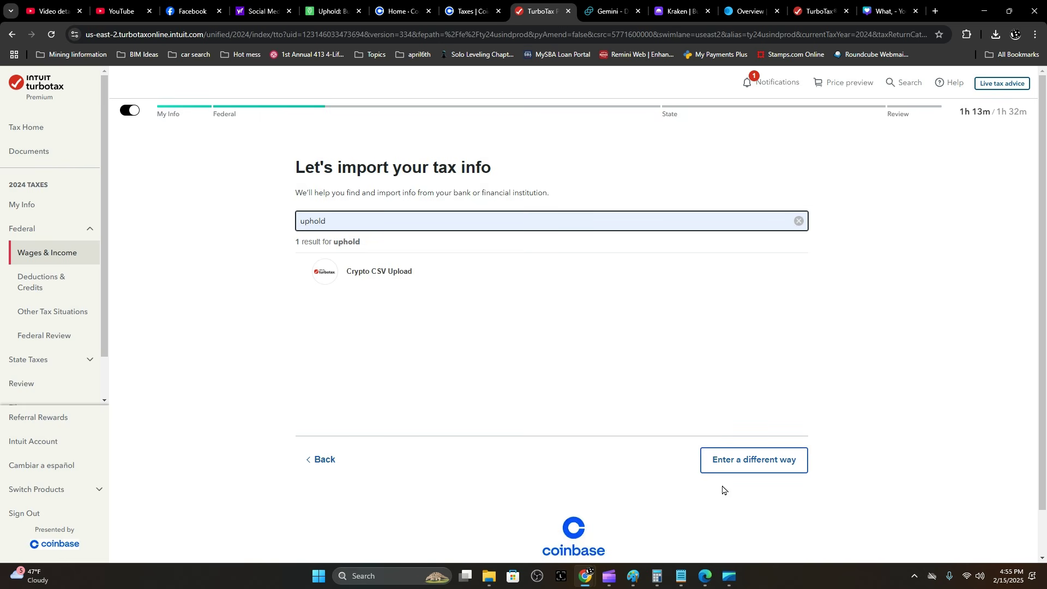
{"action": "left_click", "coordinate": [730, 462]}
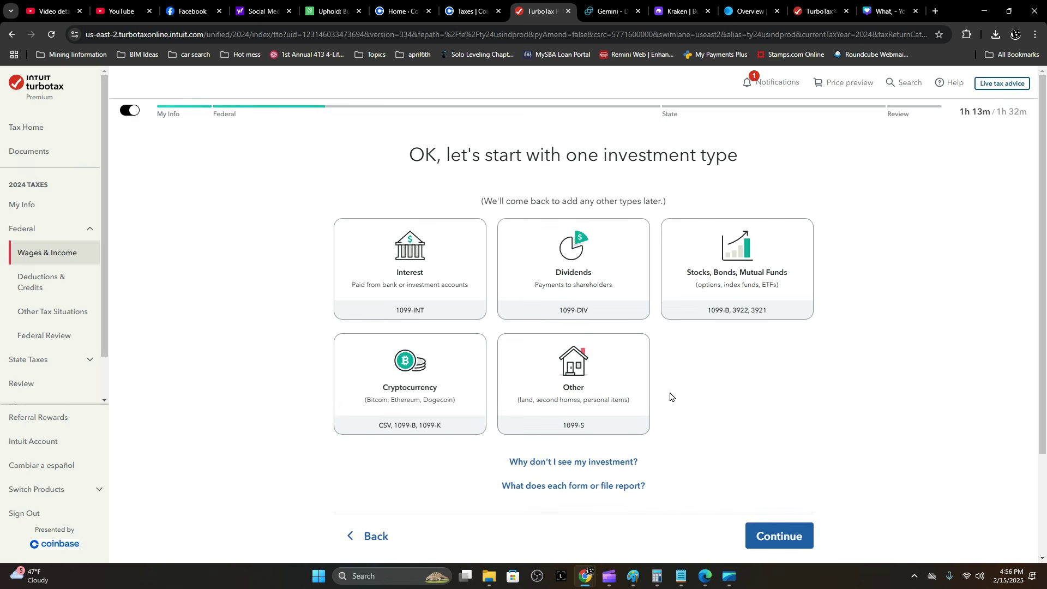
Select the Stocks, Bonds, Mutual Funds investment type and continue to the 1099-B form.
{"action": "left_click", "coordinate": [735, 300]}
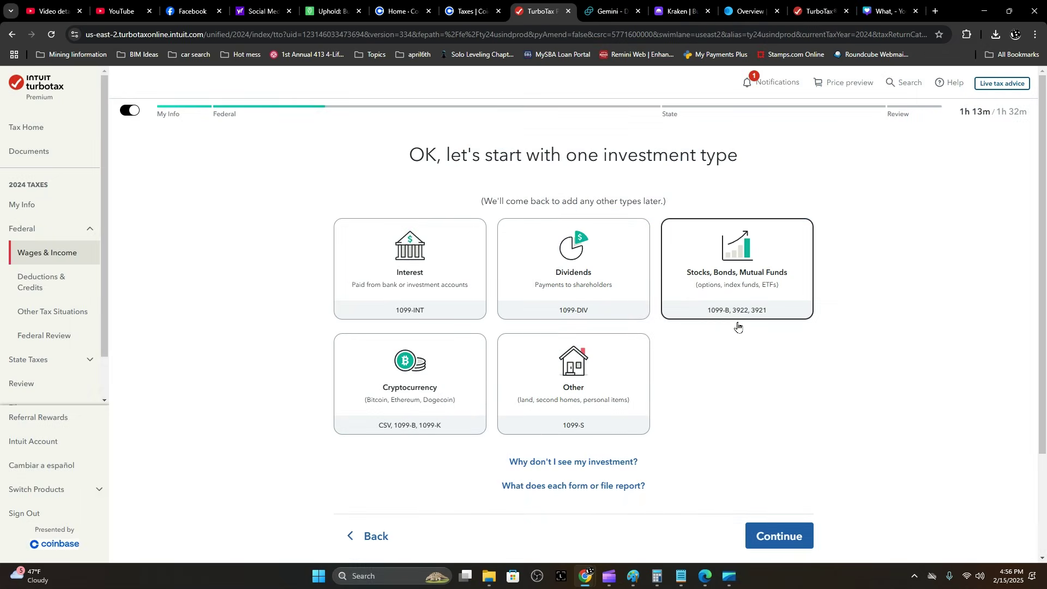
{"action": "left_click", "coordinate": [728, 298]}
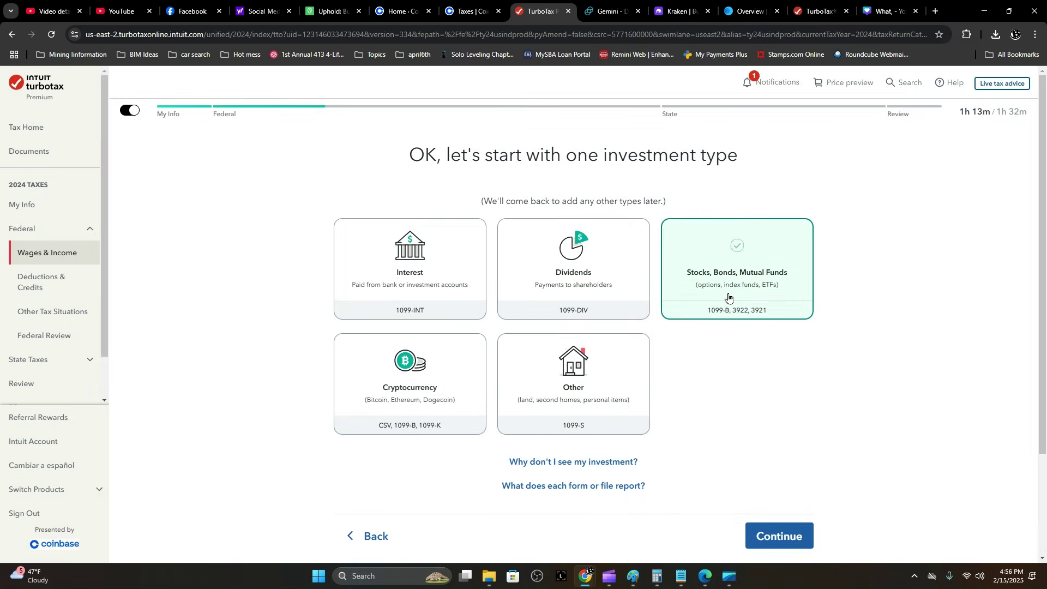
{"action": "left_click", "coordinate": [757, 528]}
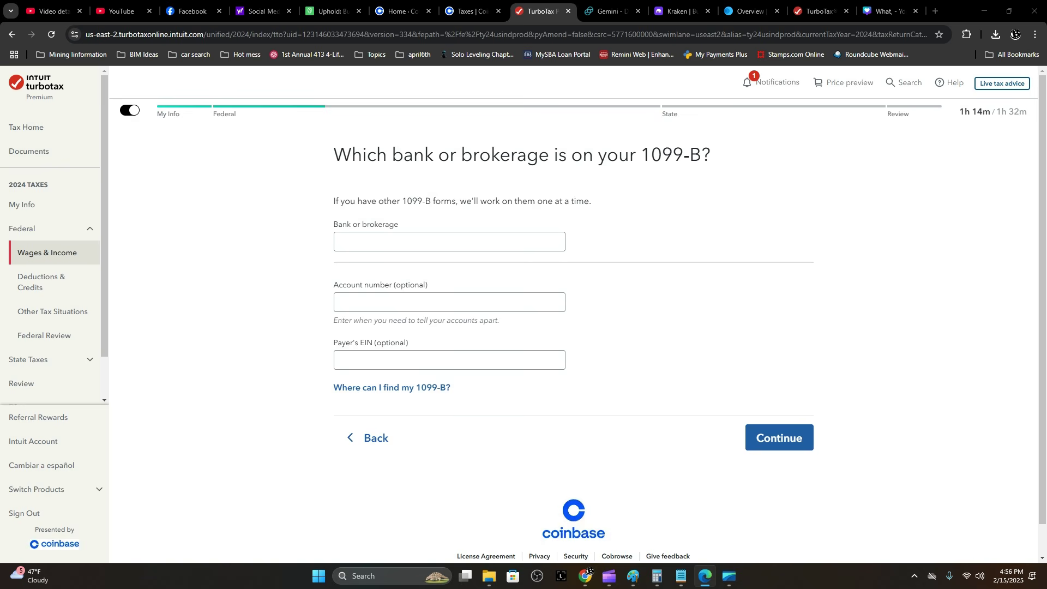
Enter UPHOLD HQ, INC as the brokerage with the payer's EIN and save the 1099-B.
{"action": "left_click", "coordinate": [418, 247]}
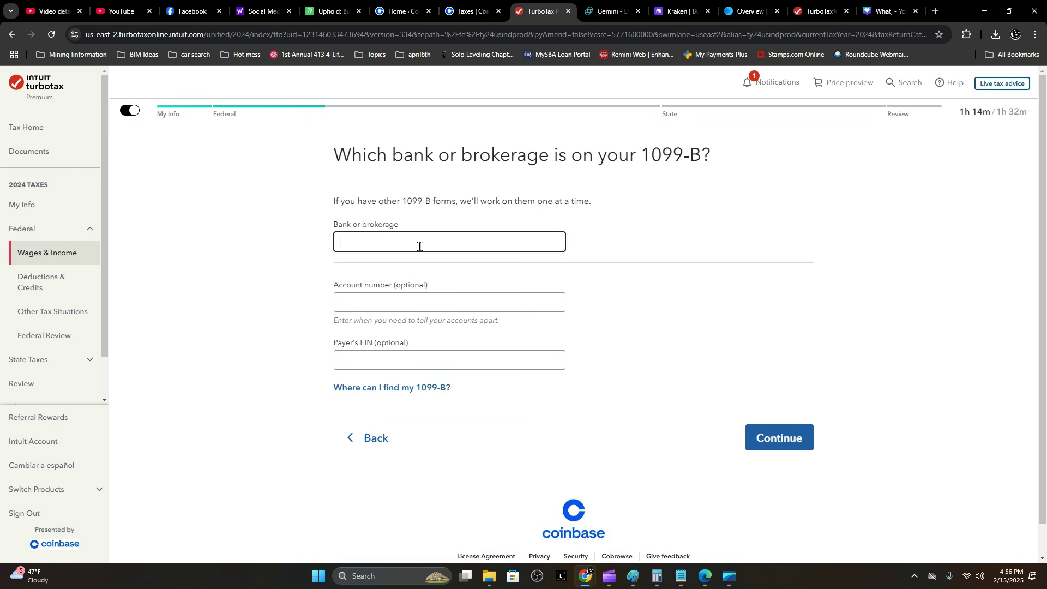
{"action": "type", "text": "UPHOLD HQ, INC"}
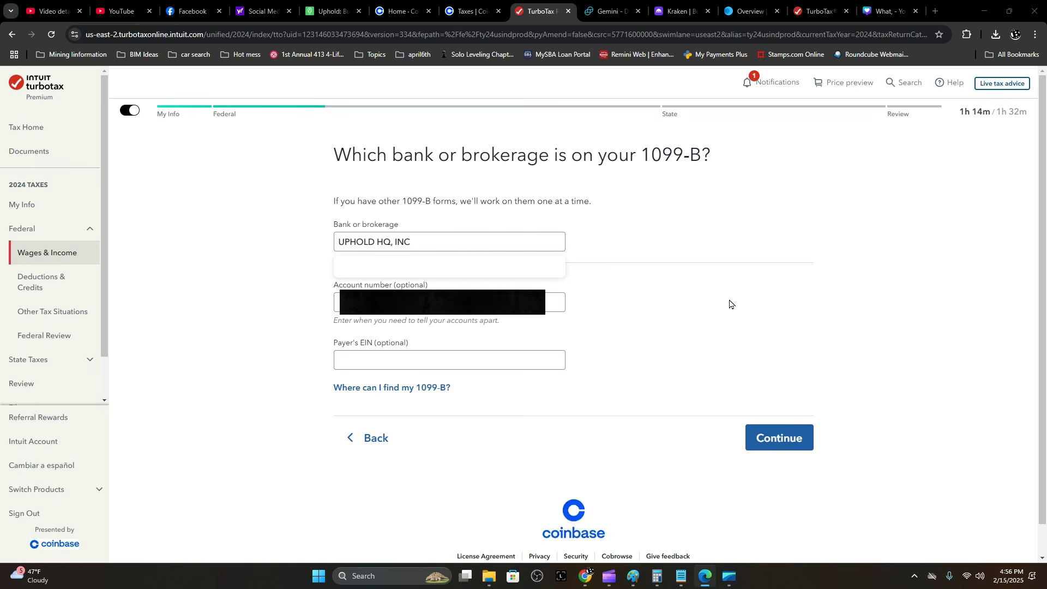
{"action": "left_click", "coordinate": [556, 303]}
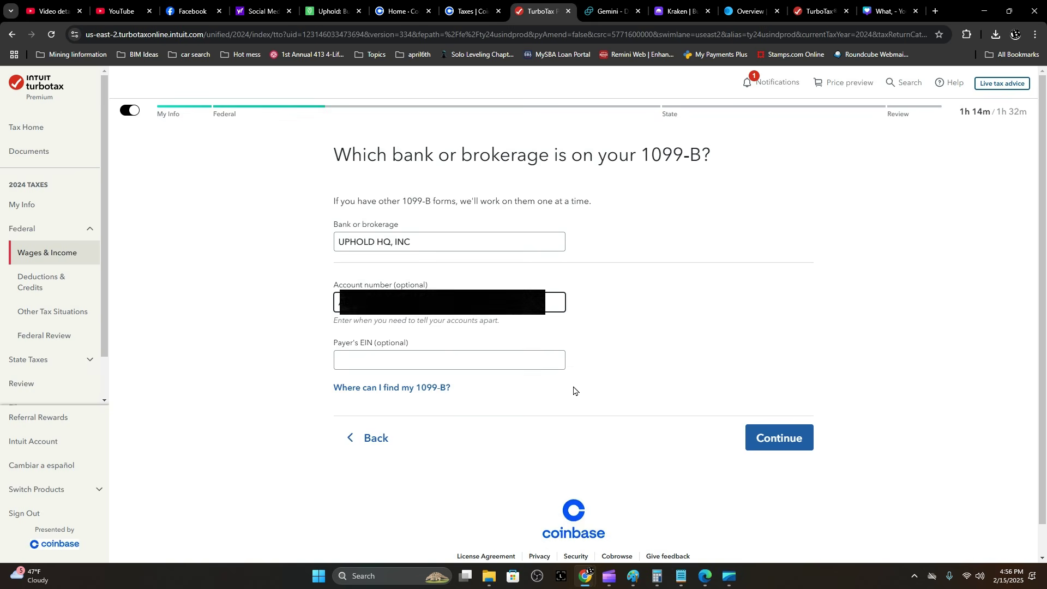
{"action": "left_click", "coordinate": [519, 359]}
{"action": "key", "text": "ctrl+v"}
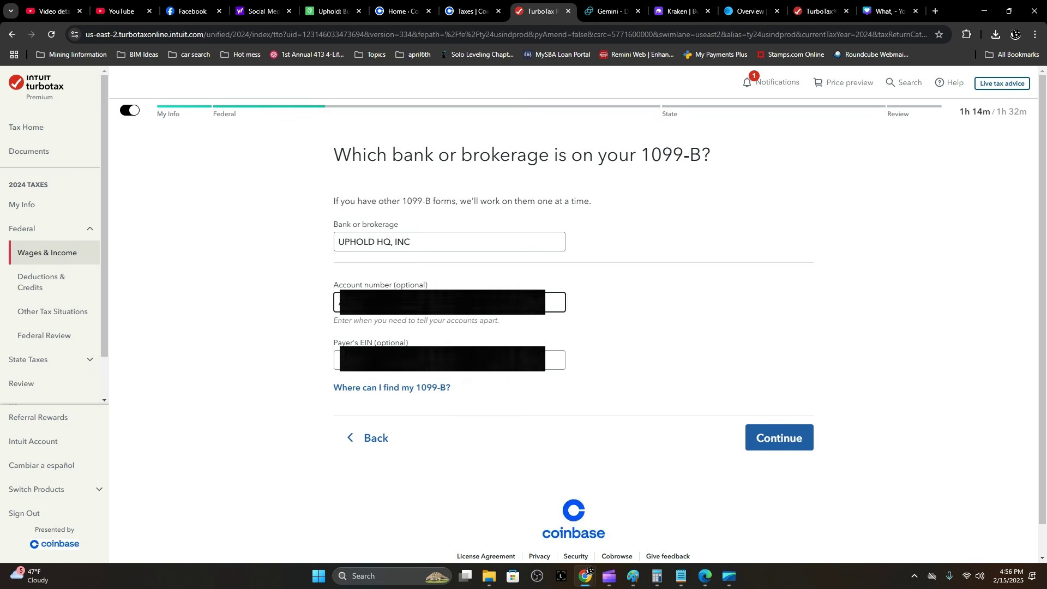
{"action": "key", "text": "alt+Tab"}
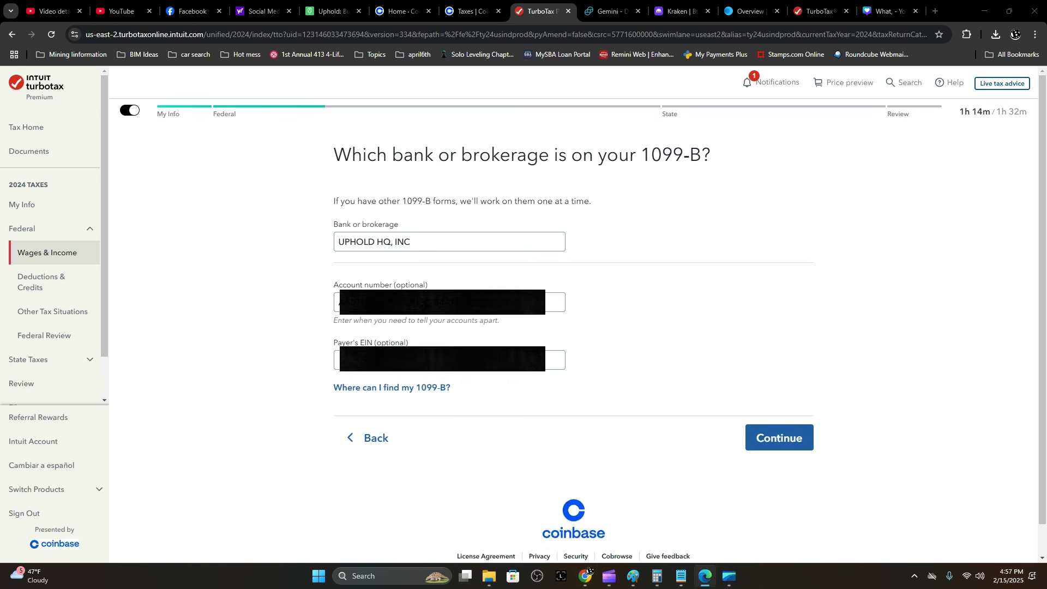
{"action": "left_click", "coordinate": [490, 360]}
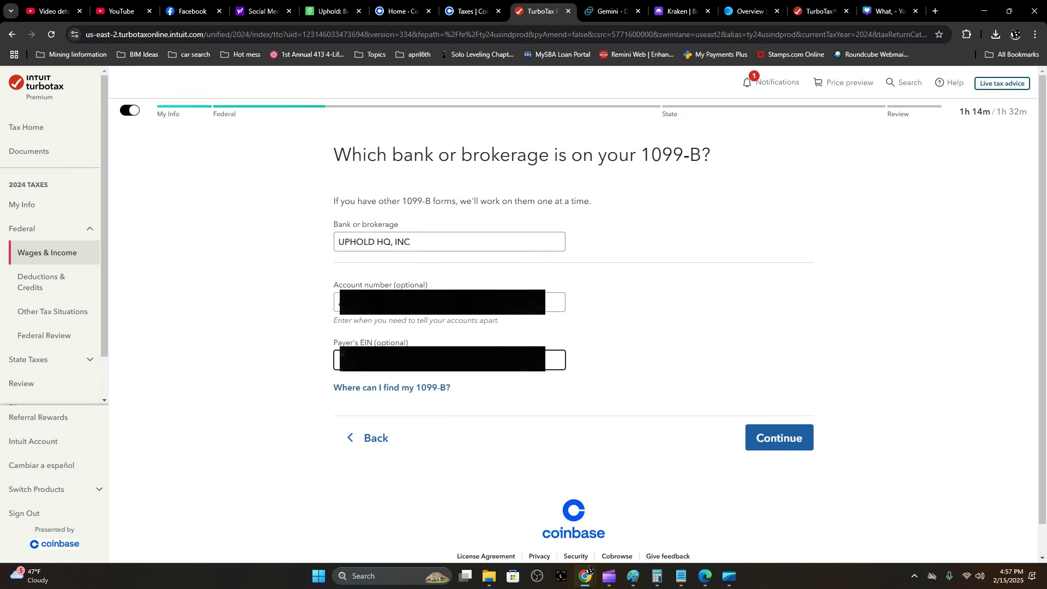
{"action": "left_click", "coordinate": [785, 436]}
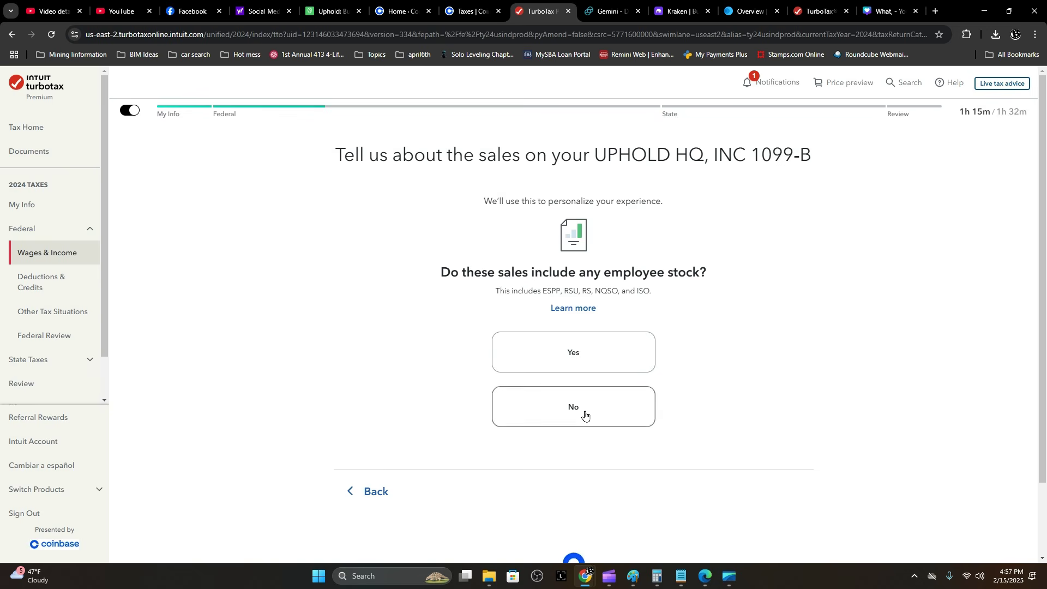
Answer the Uphold 1099-B questions: no employee stock, four-plus sales, no other investments, everything bought.
{"action": "left_click", "coordinate": [585, 419]}
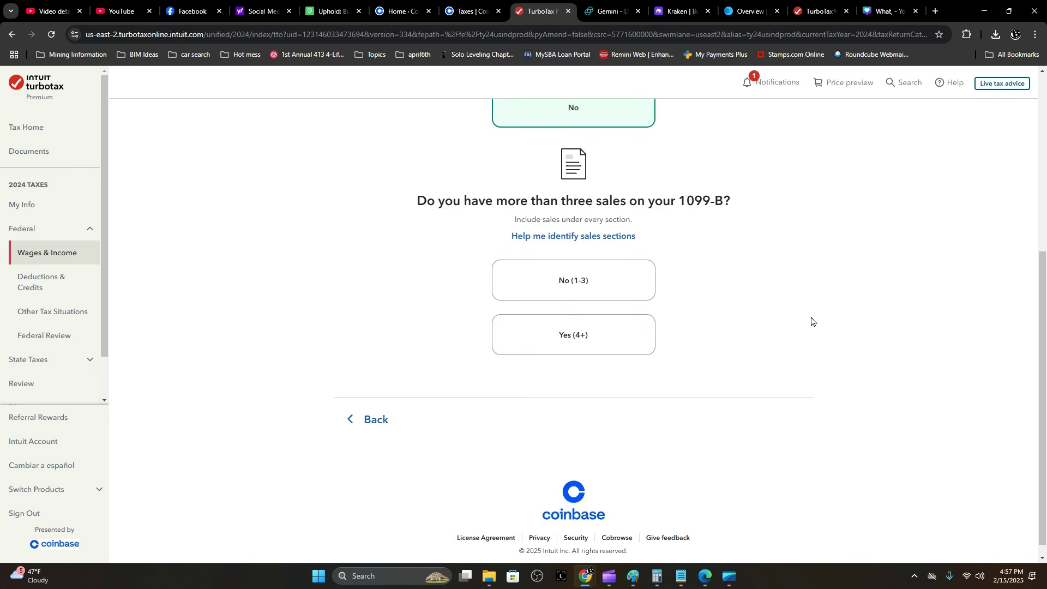
{"action": "left_click", "coordinate": [573, 340]}
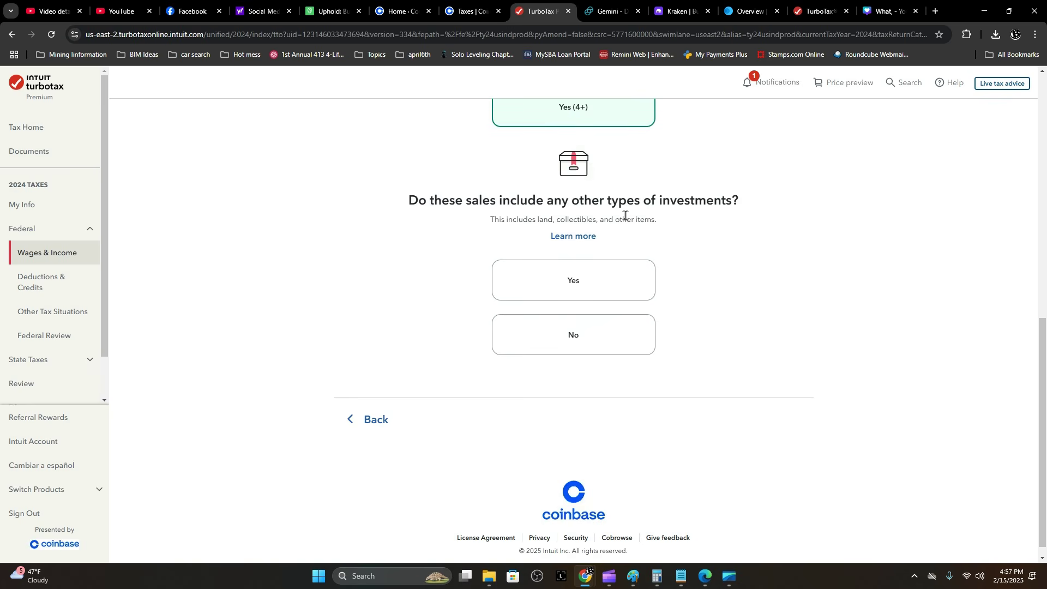
{"action": "left_click", "coordinate": [633, 334]}
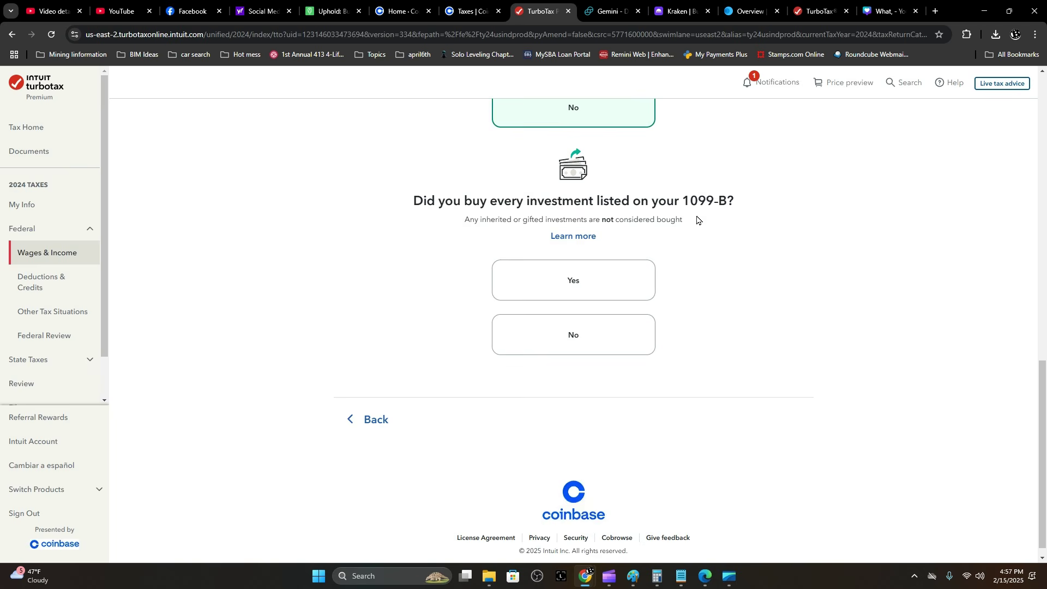
{"action": "left_click", "coordinate": [590, 280]}
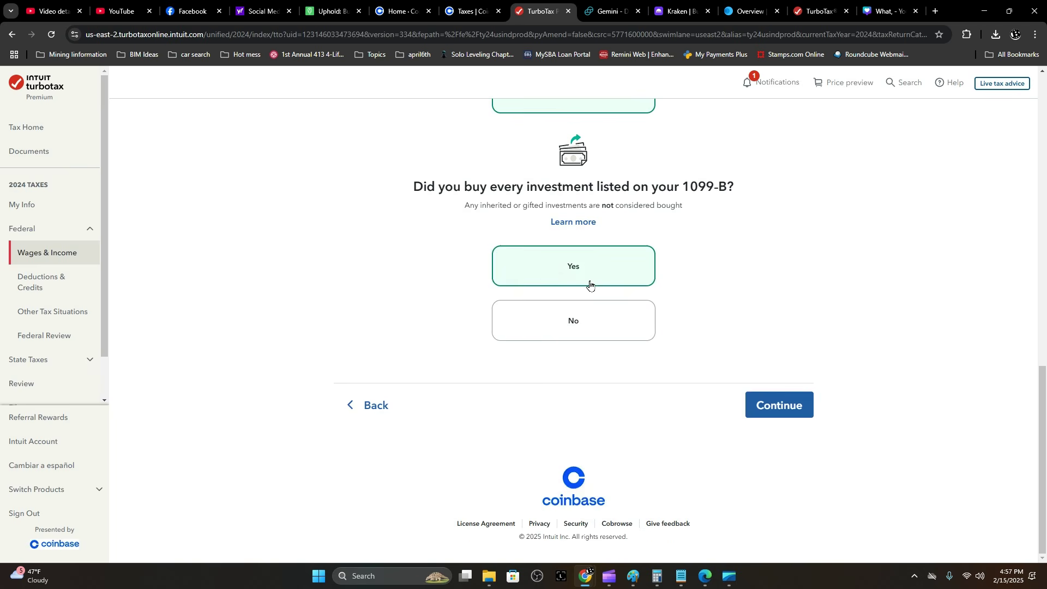
{"action": "left_click", "coordinate": [783, 407]}
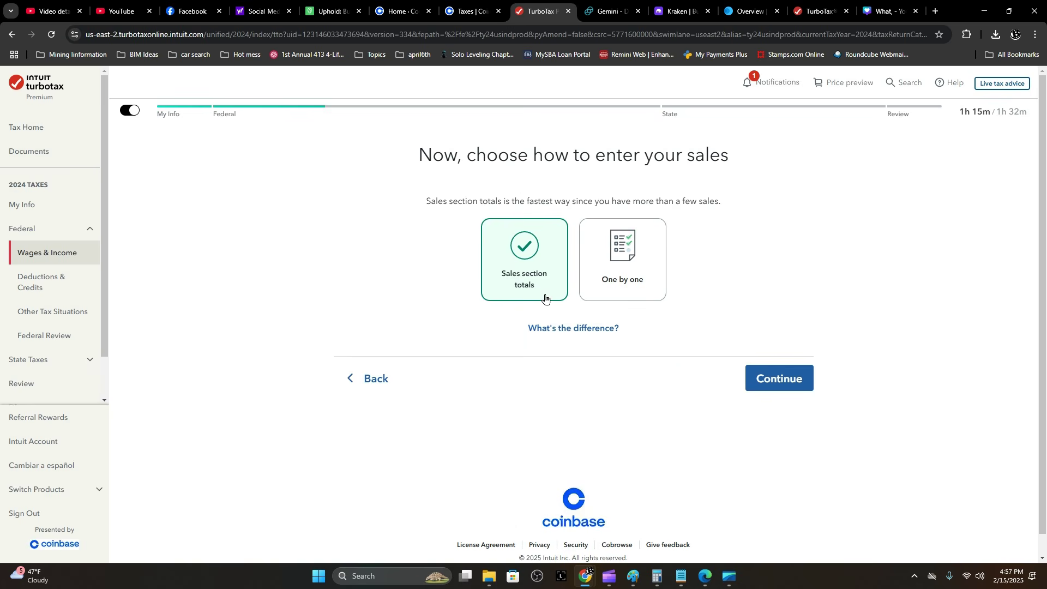
Choose sales section totals as the entry method and get past the 'Look for your sales' page.
{"action": "left_click", "coordinate": [507, 280]}
{"action": "left_click", "coordinate": [784, 386]}
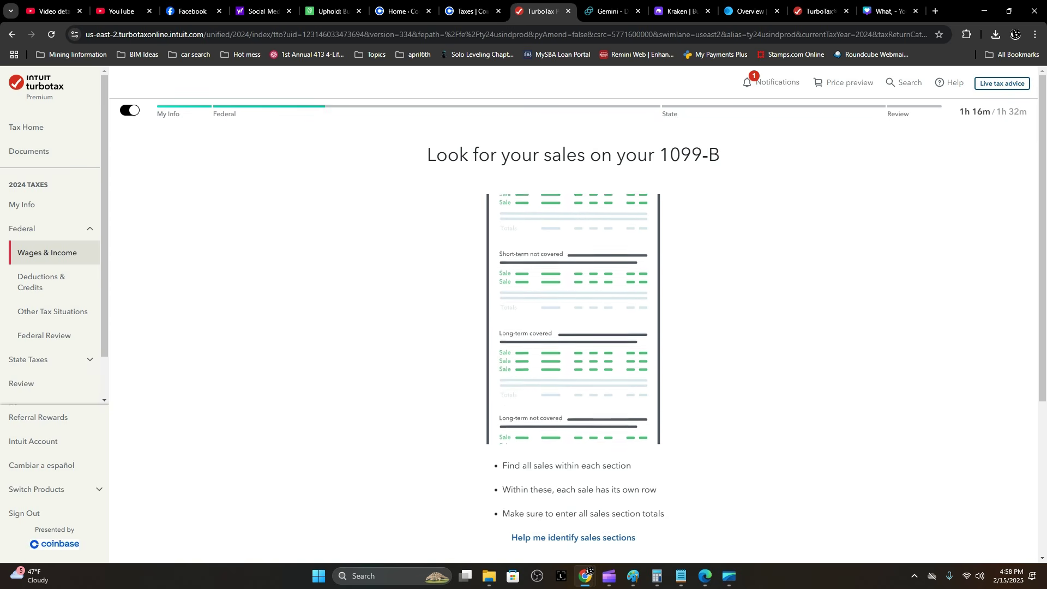
{"action": "scroll", "coordinate": [578, 327], "scroll_direction": "down", "scroll_amount": 2}
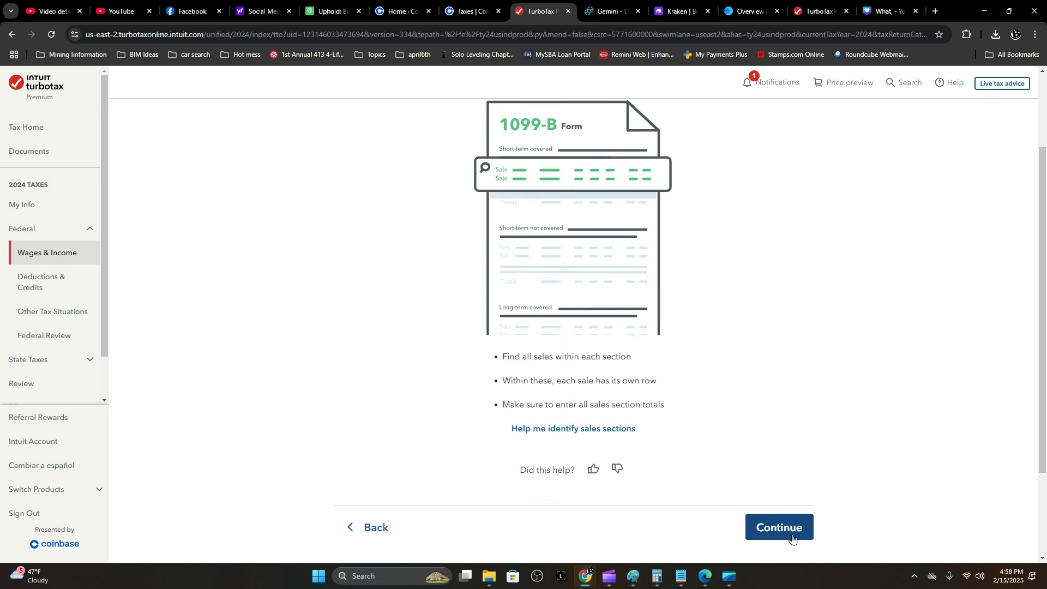
{"action": "left_click", "coordinate": [790, 536]}
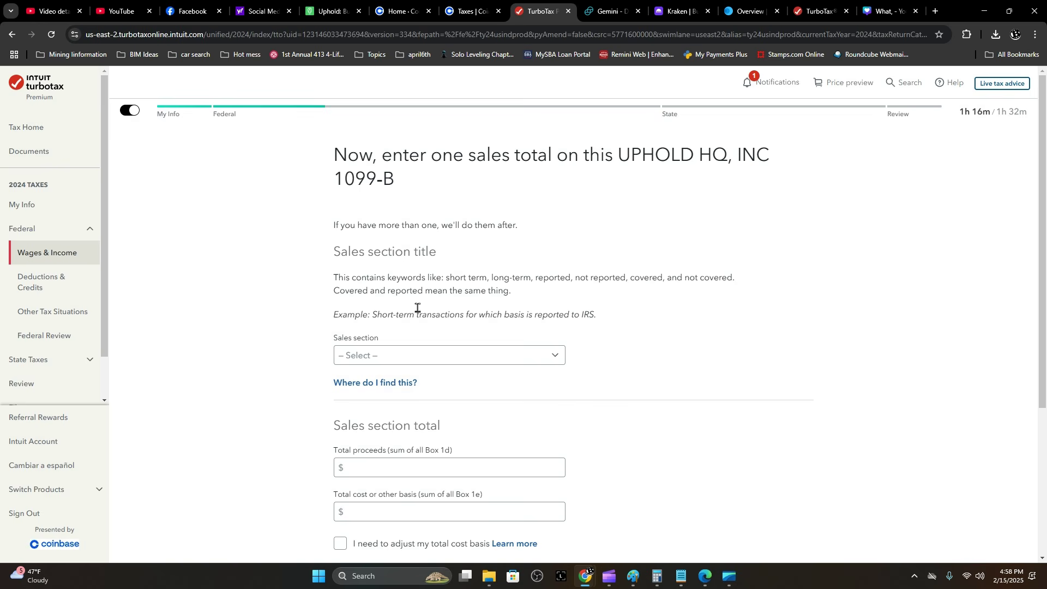
Enter a short-term covered (basis reported to IRS) total: $2,081.70 proceeds, $1,903.13 cost basis.
{"action": "left_click", "coordinate": [544, 361]}
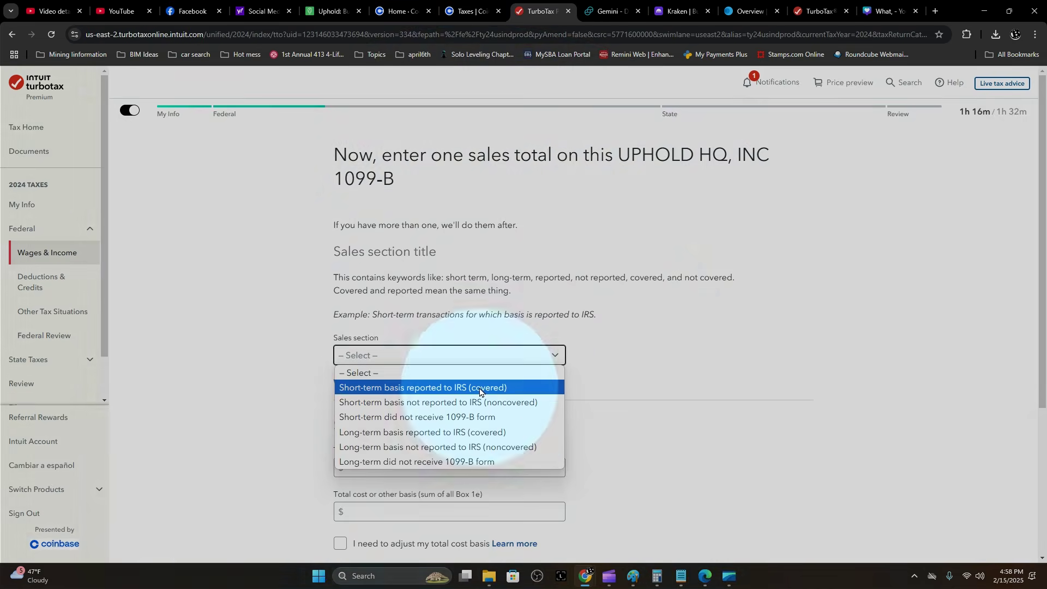
{"action": "left_click", "coordinate": [504, 389]}
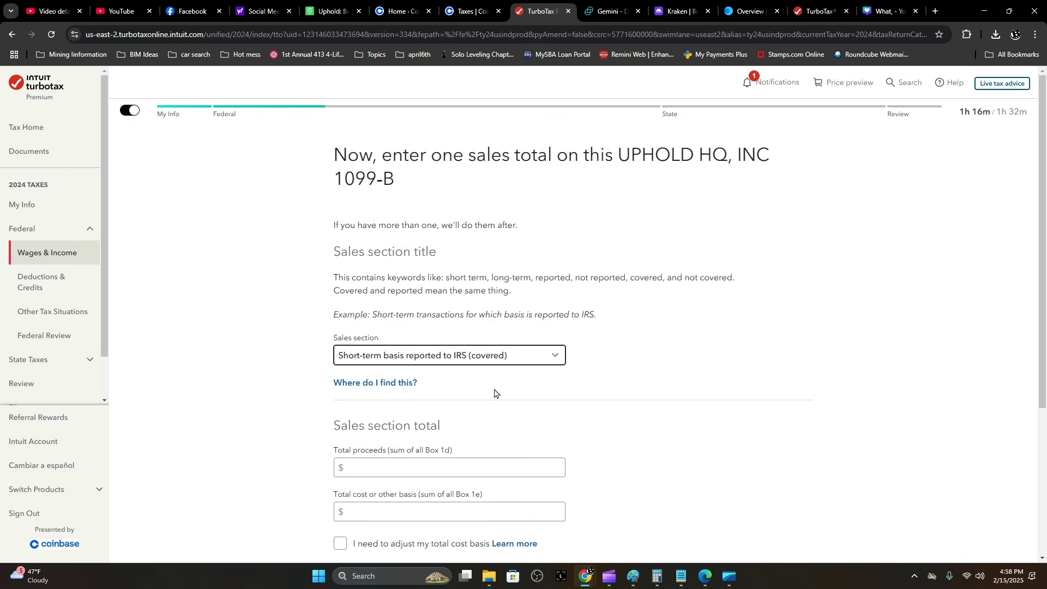
{"action": "scroll", "coordinate": [488, 400], "scroll_direction": "down", "scroll_amount": 2}
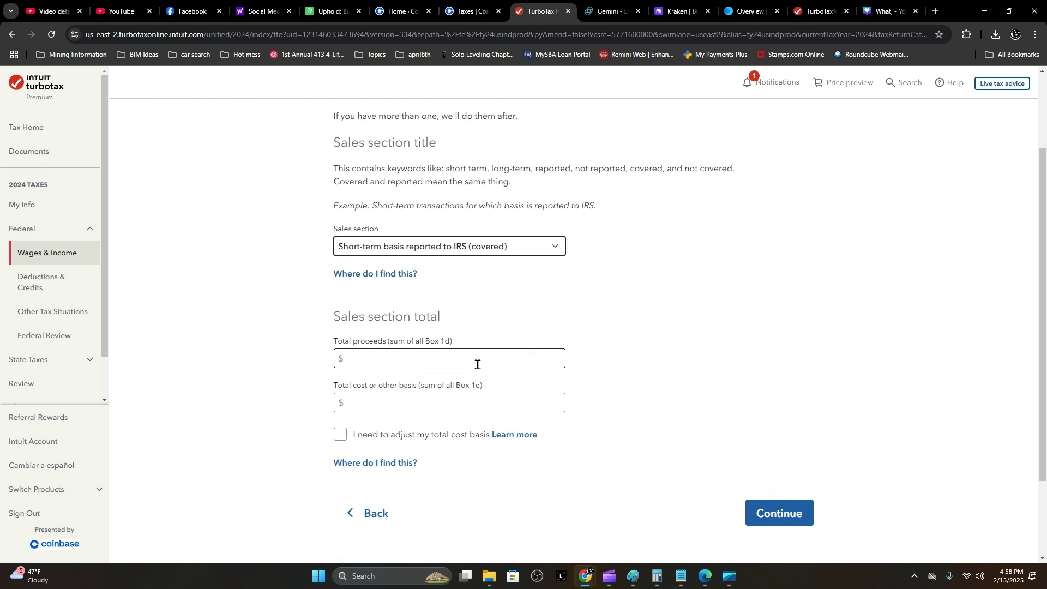
{"action": "left_click", "coordinate": [477, 364]}
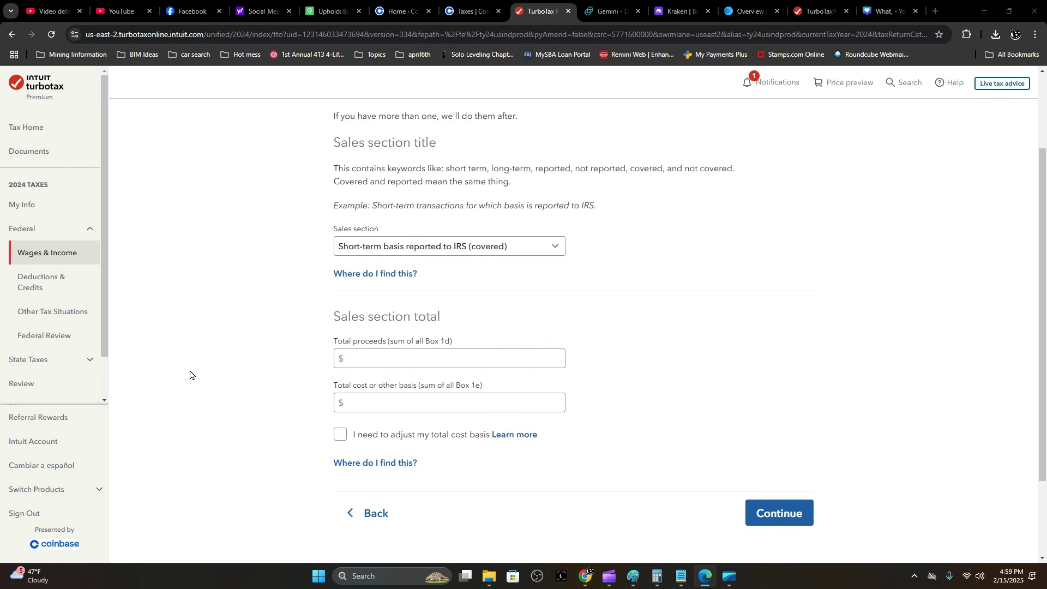
{"action": "left_click", "coordinate": [405, 359]}
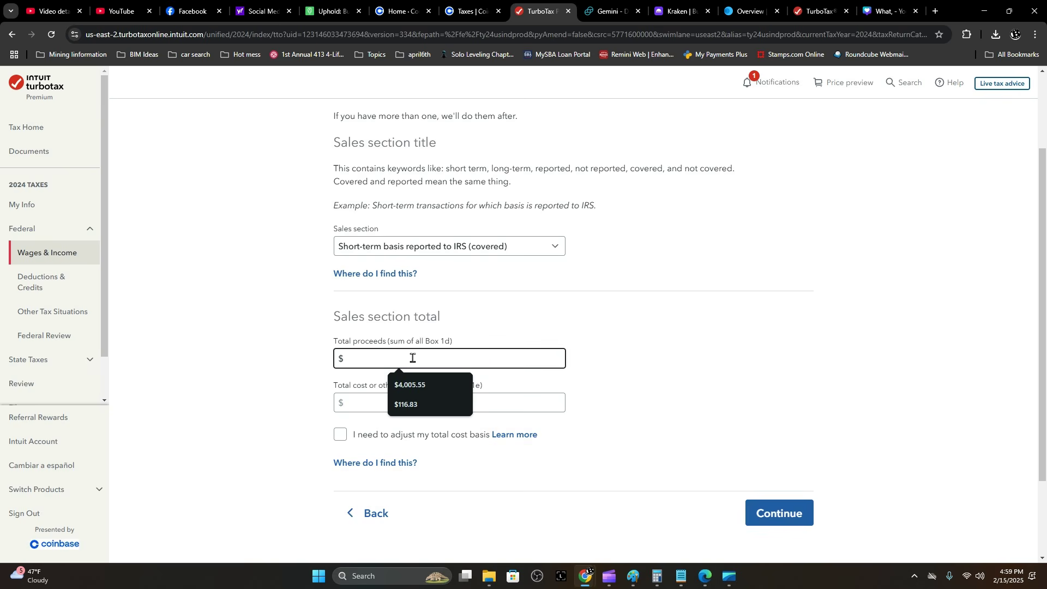
{"action": "type", "text": "2,081.70"}
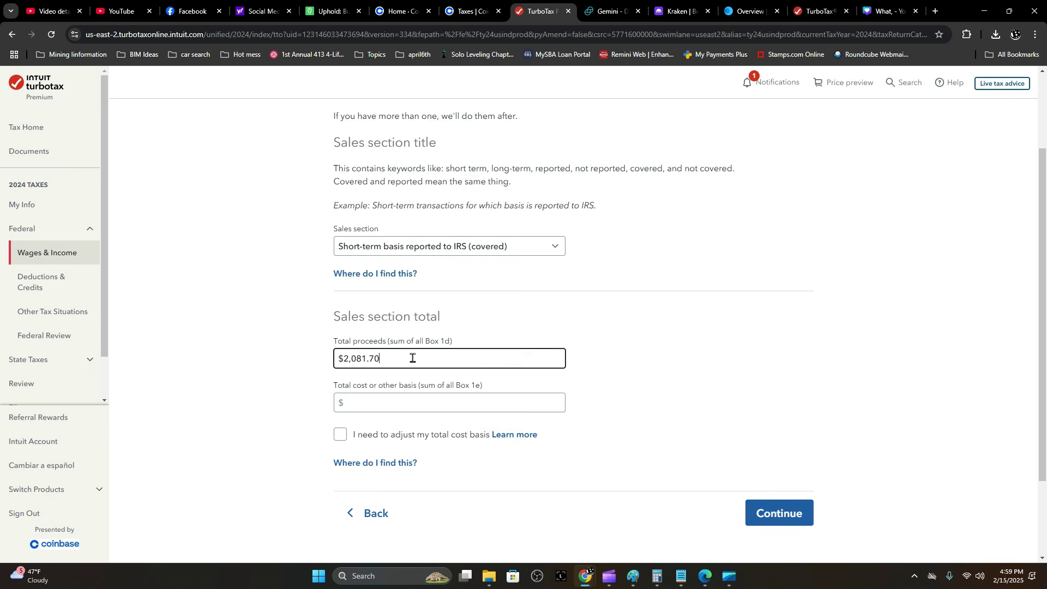
{"action": "left_click", "coordinate": [411, 406]}
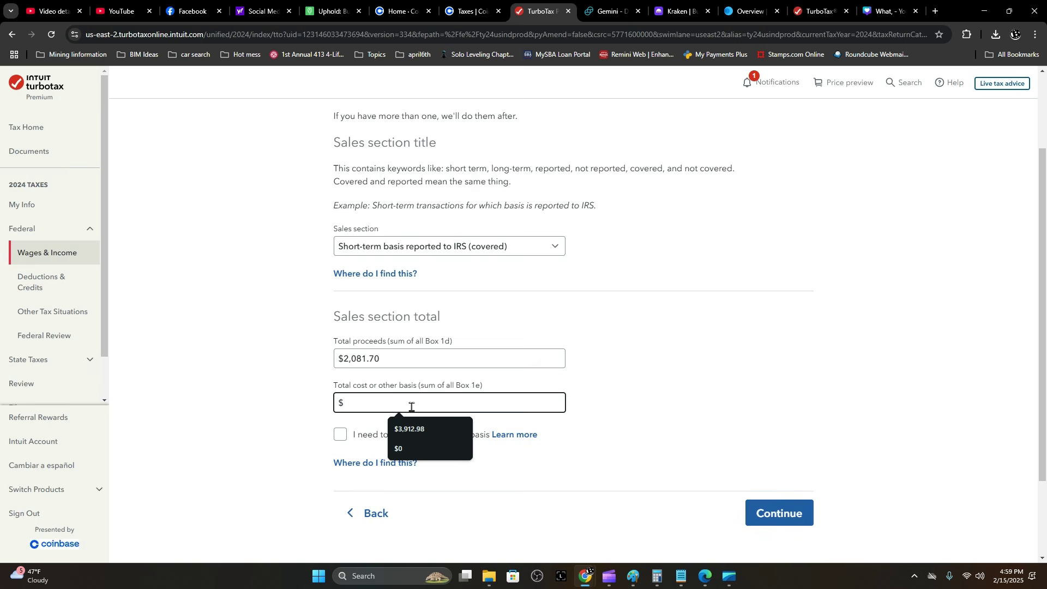
{"action": "type", "text": "1,9"}
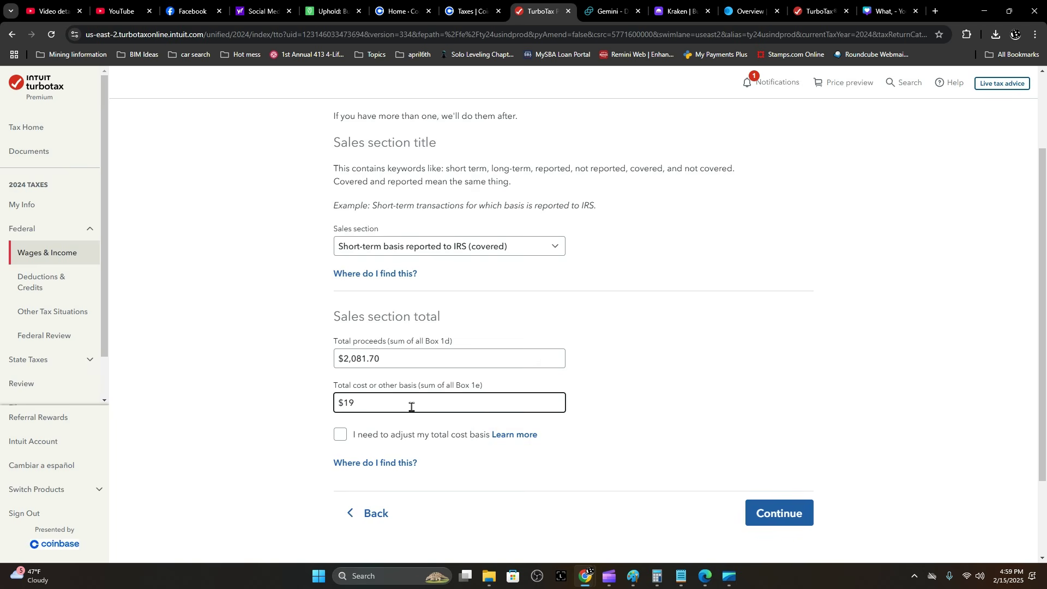
{"action": "type", "text": "03.13"}
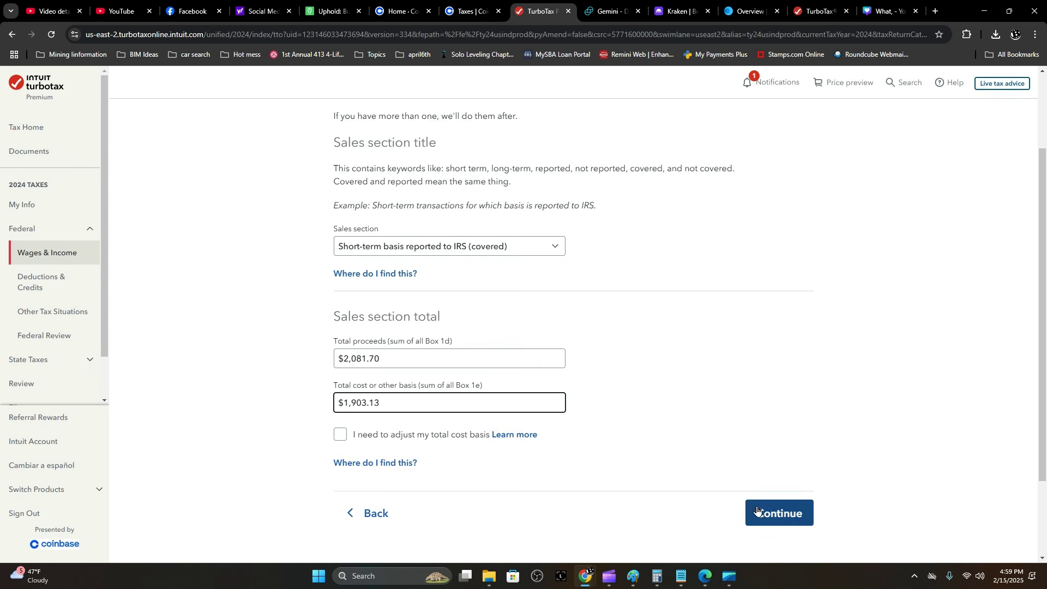
{"action": "left_click", "coordinate": [779, 514]}
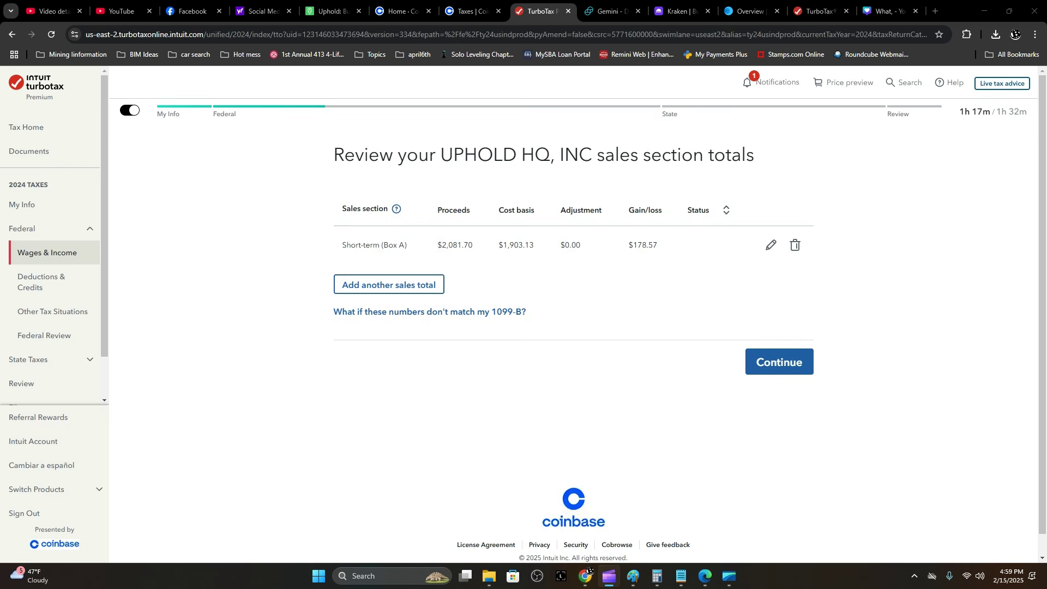
Accept the Uphold short-term sales total showing a $178.57 gain.
{"action": "left_click", "coordinate": [777, 363]}
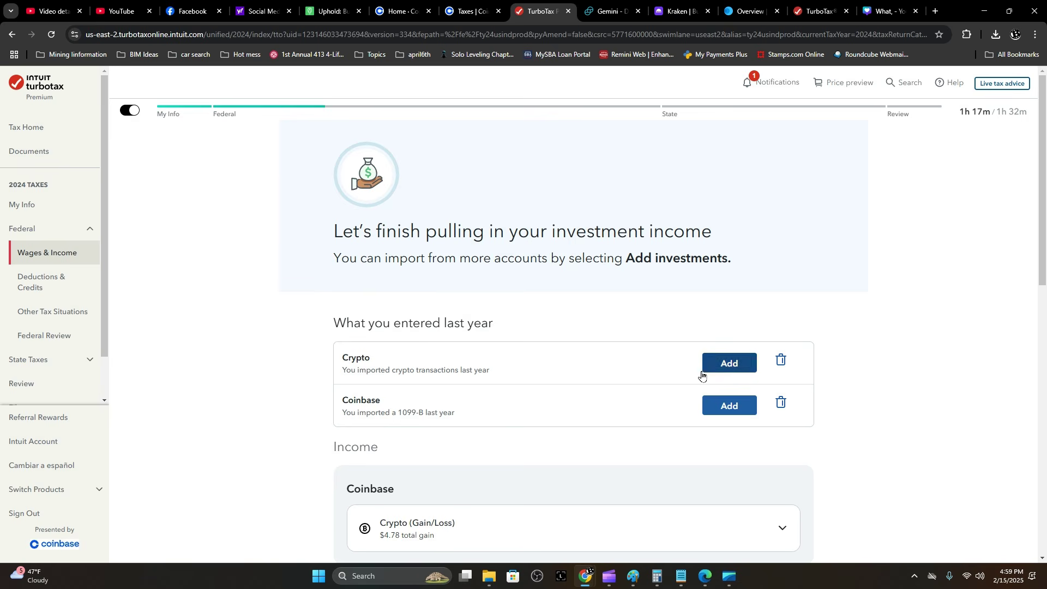
{"action": "scroll", "coordinate": [681, 384], "scroll_direction": "down", "scroll_amount": 3}
{"action": "scroll", "coordinate": [660, 399], "scroll_direction": "down", "scroll_amount": 3}
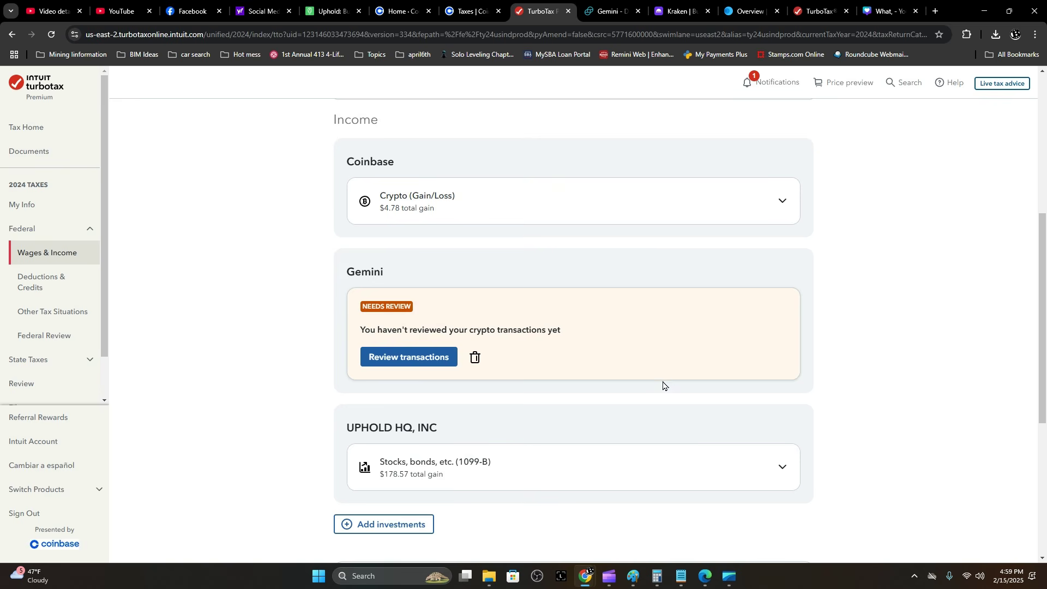
{"action": "scroll", "coordinate": [545, 352], "scroll_direction": "down", "scroll_amount": 2}
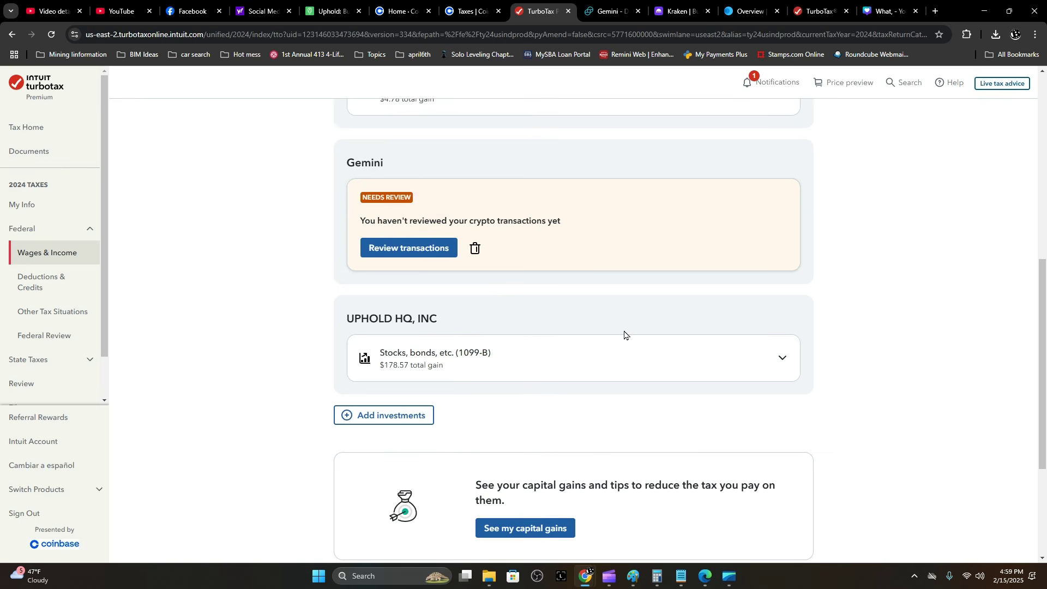
Review the imported Gemini crypto transactions, now a $2.05 gain, and confirm the investment list.
{"action": "left_click", "coordinate": [430, 254]}
{"action": "scroll", "coordinate": [696, 291], "scroll_direction": "down", "scroll_amount": 7}
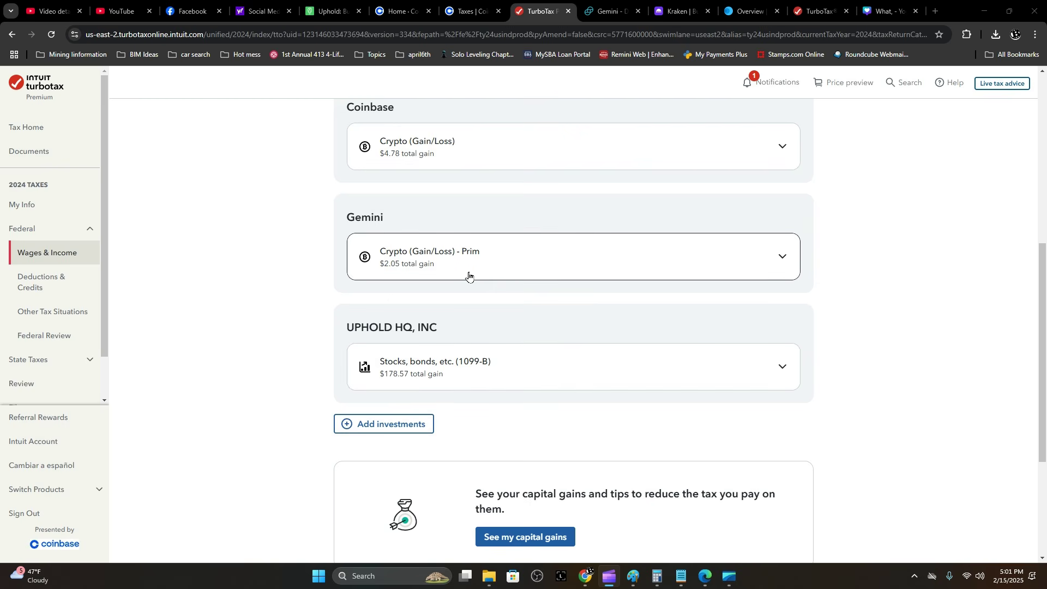
{"action": "scroll", "coordinate": [467, 276], "scroll_direction": "down", "scroll_amount": 4}
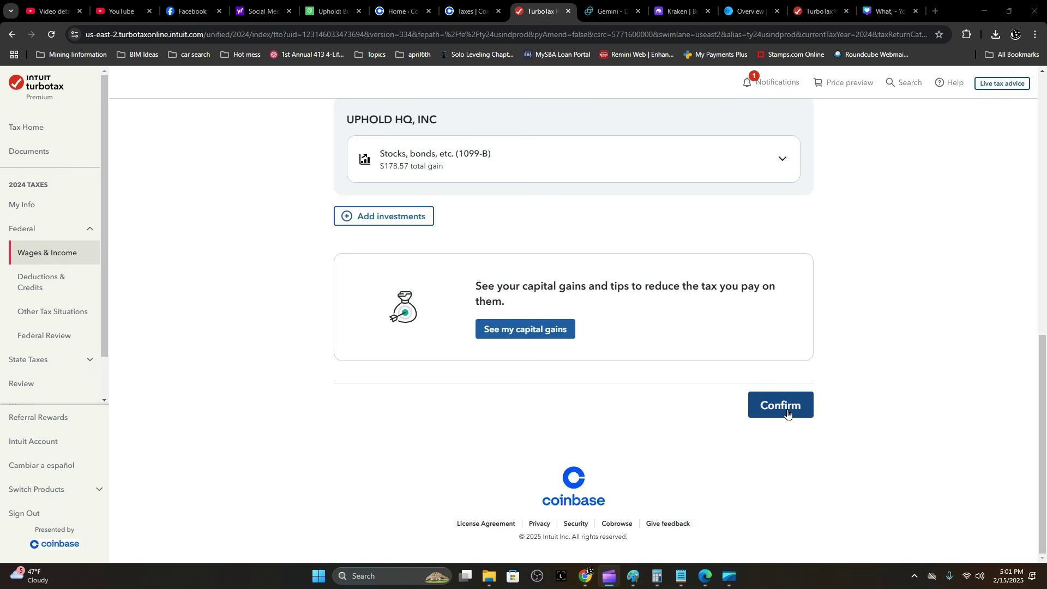
{"action": "left_click", "coordinate": [786, 412]}
{"action": "left_click", "coordinate": [786, 412]}
Confirm no sales were reported twice and move past the $188 capital gains summary.
{"action": "left_click", "coordinate": [785, 411]}
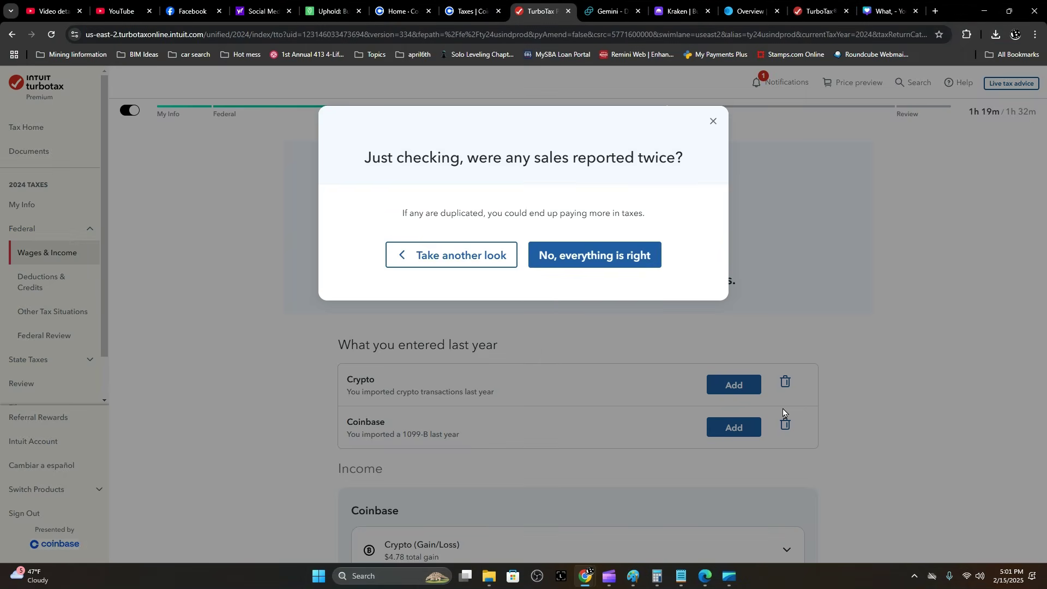
{"action": "left_click", "coordinate": [584, 257]}
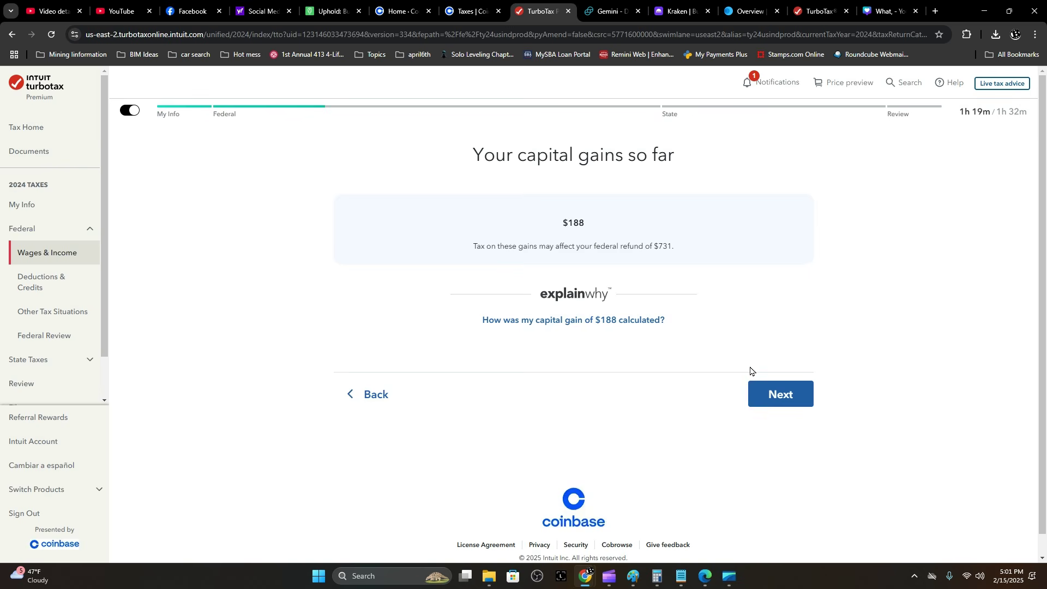
{"action": "left_click", "coordinate": [778, 394]}
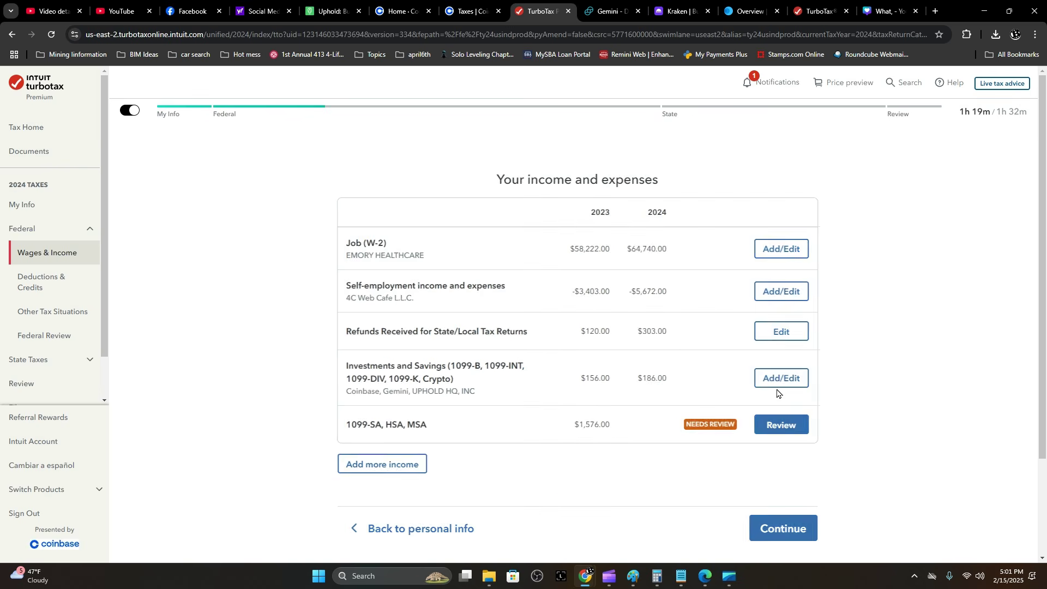